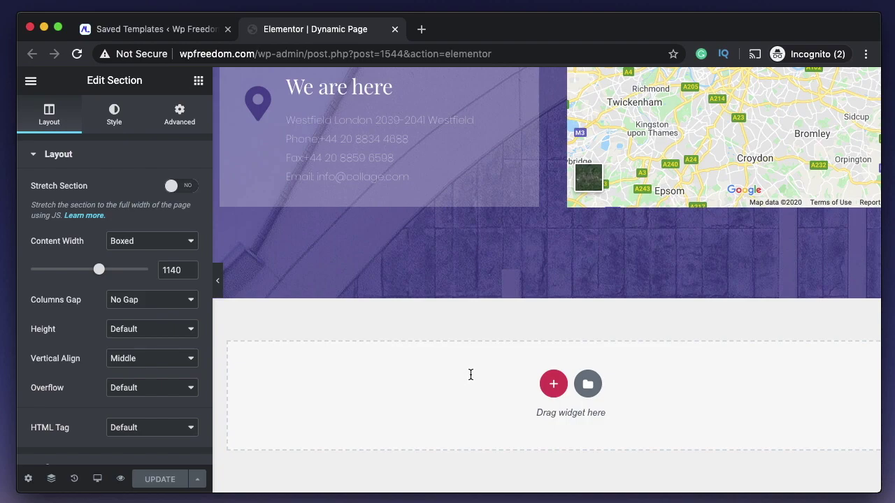
- Copy all content of the Dynamic Page template
scroll(434, 214, "up", 20)
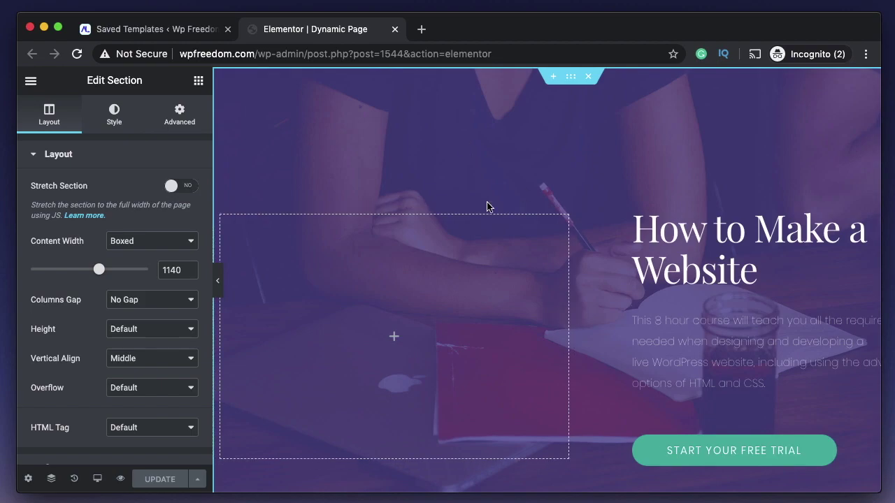
scroll(528, 310, "down", 3)
scroll(528, 311, "down", 20)
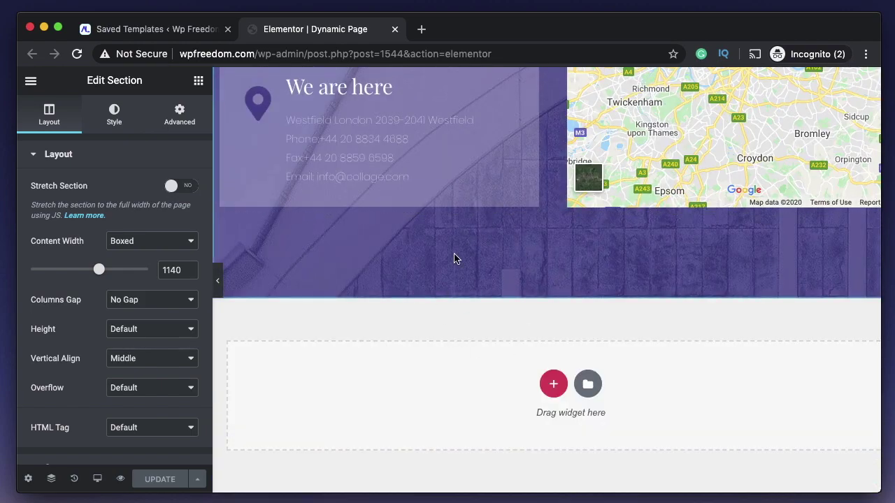
right_click(409, 361)
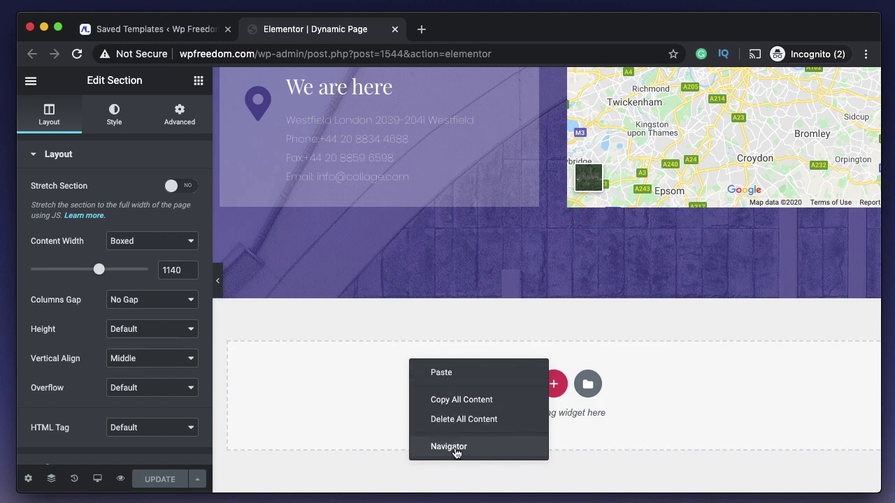
left_click(454, 400)
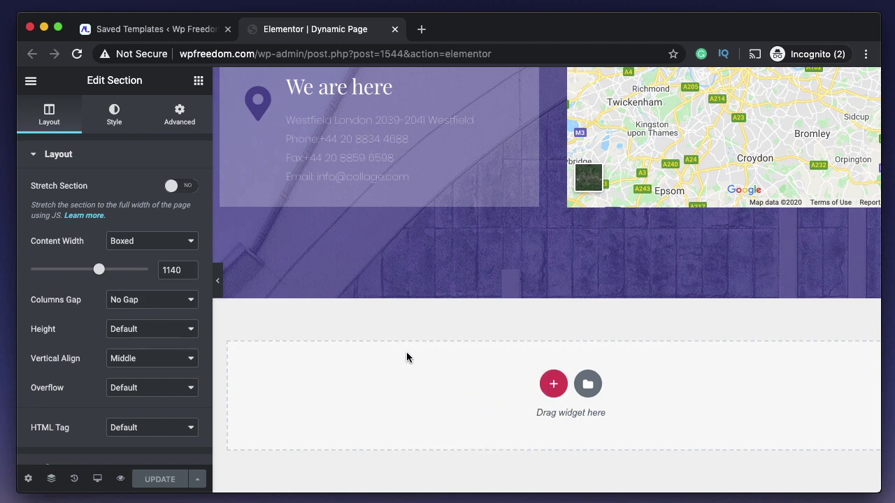
- Search the Finder for "add", create a new page in a separate tab and paste the copied content into it
key("super+e")
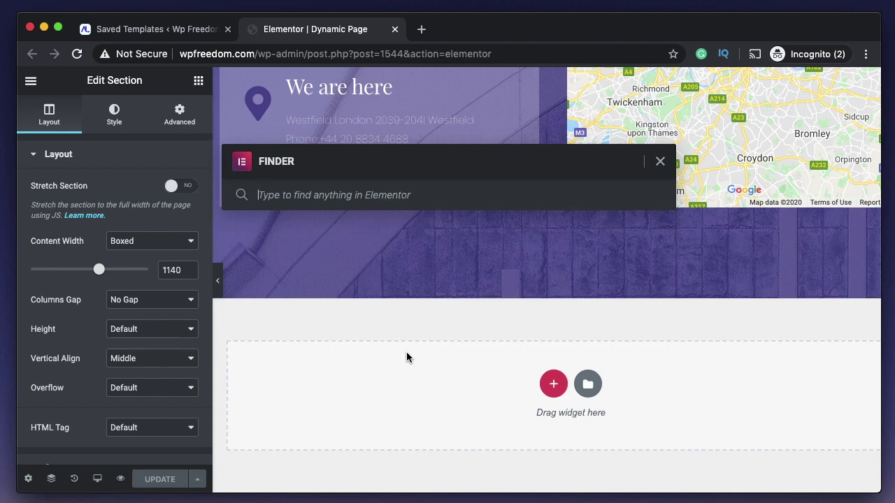
type("add")
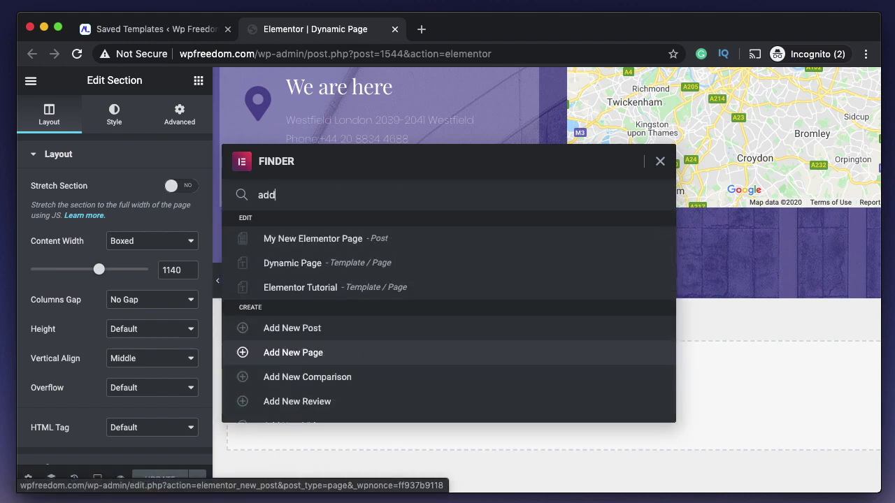
left_click(417, 358)
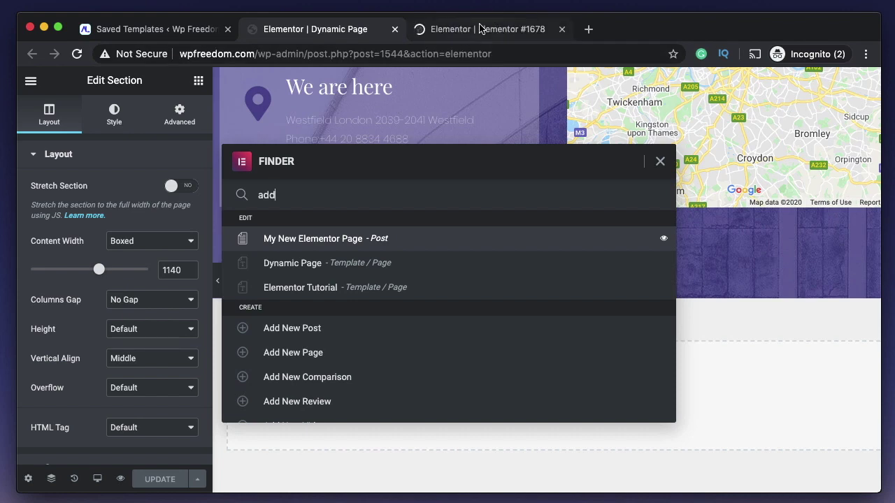
left_click(660, 161)
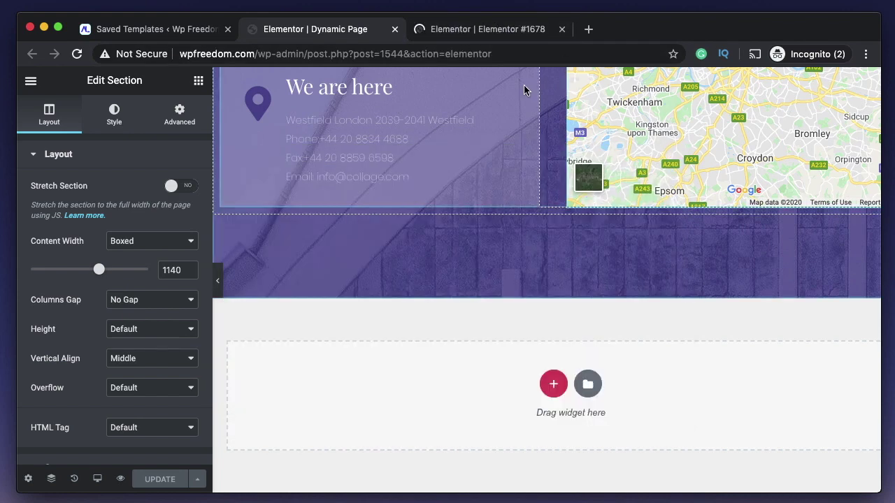
left_click(481, 33)
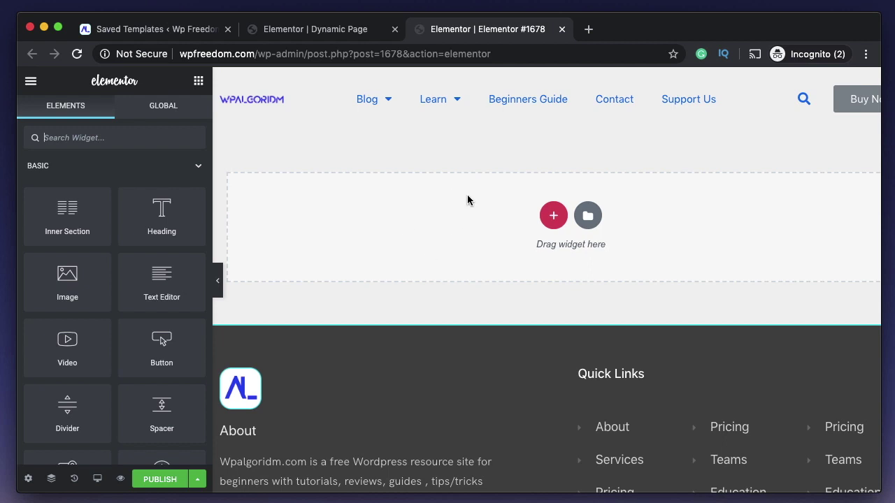
right_click(428, 215)
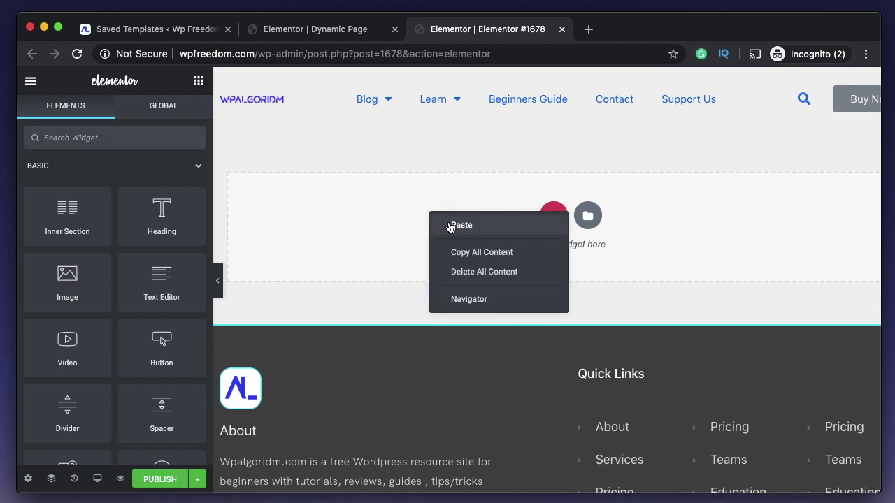
left_click(449, 226)
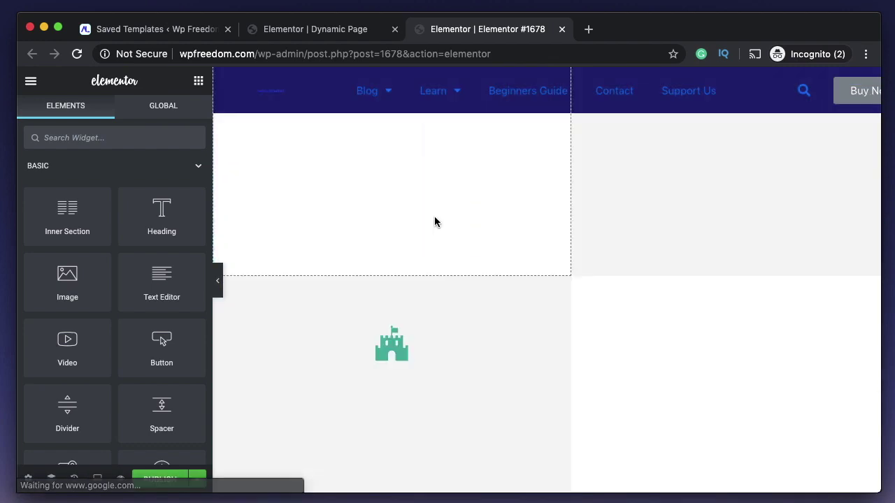
- Title the new page "Elementor duplicated page" and publish it
left_click(28, 479)
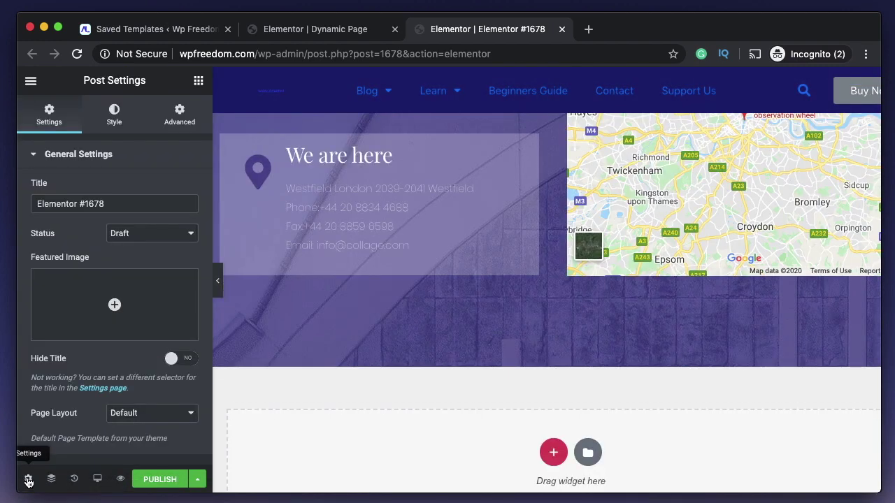
double_click(112, 204)
key("BackSpace")
key("BackSpace")
type("duplicated ")
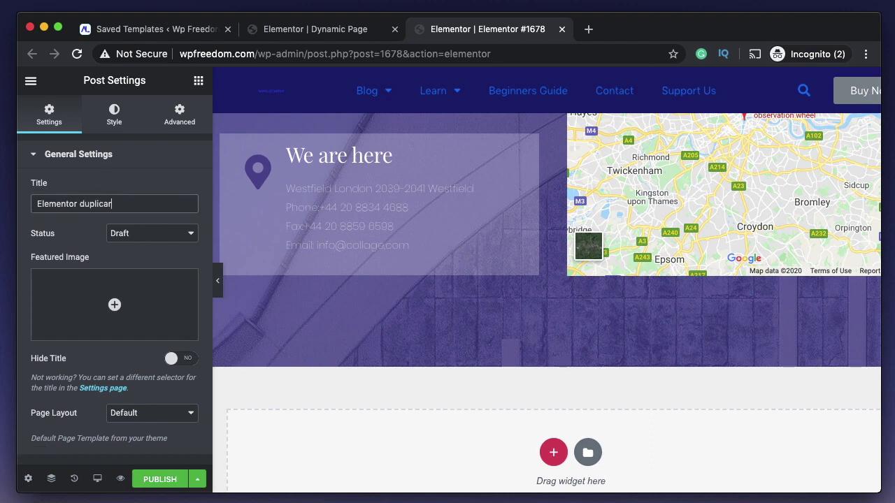
type("page")
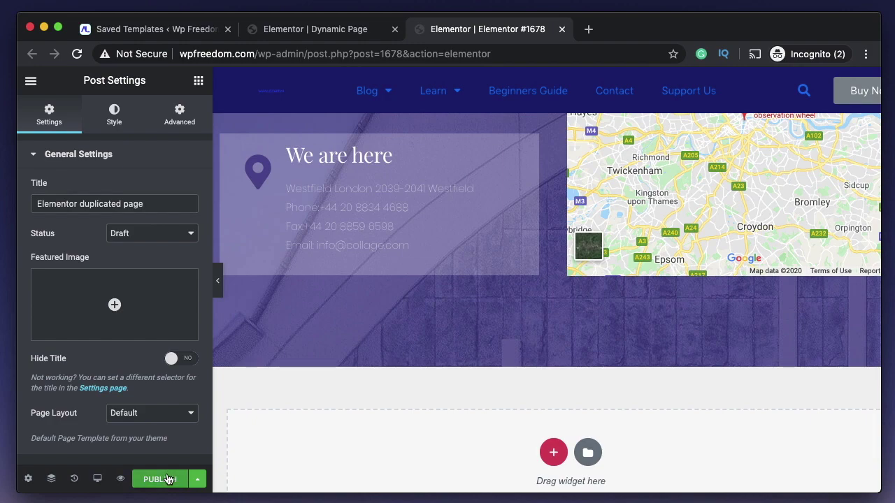
left_click(160, 479)
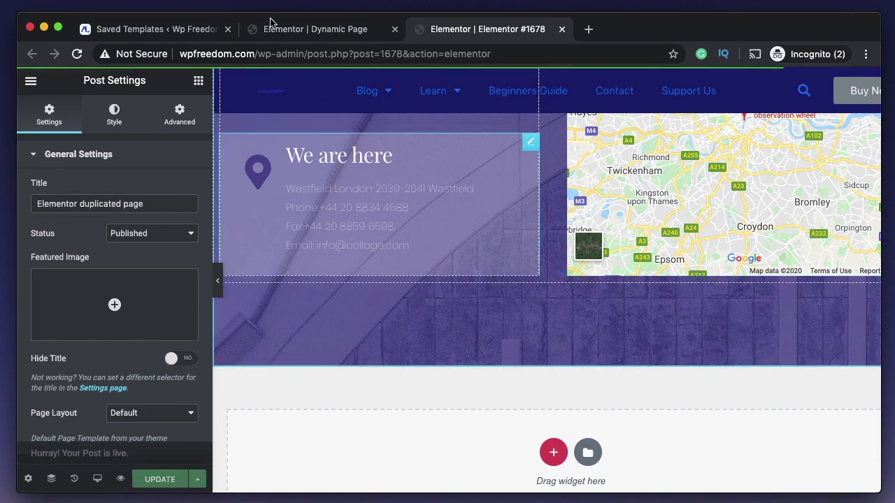
- Open the list of all WordPress pages in a new tab from the Saved Templates admin screen
left_click(163, 31)
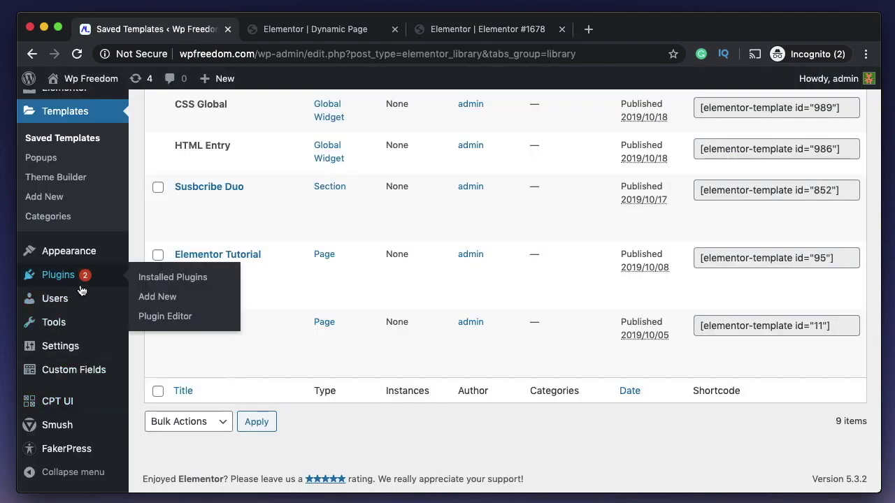
scroll(84, 280, "up", 5)
mouse_move(56, 190)
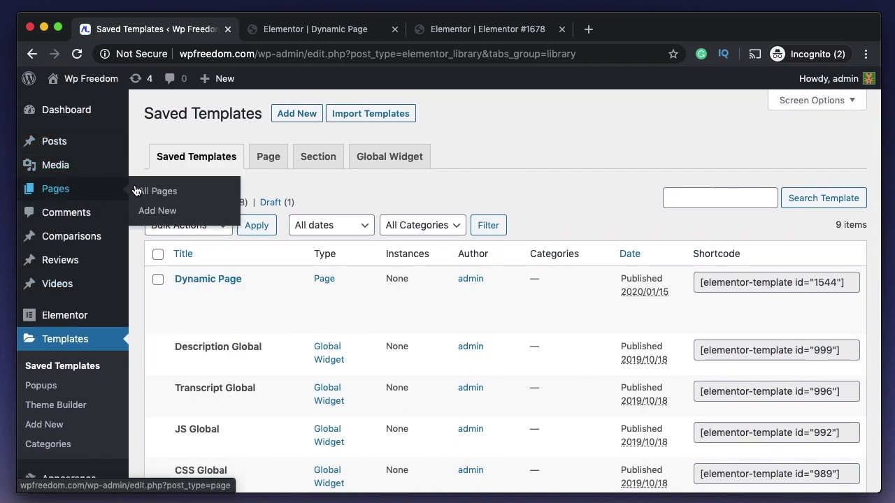
left_click(164, 193, "super")
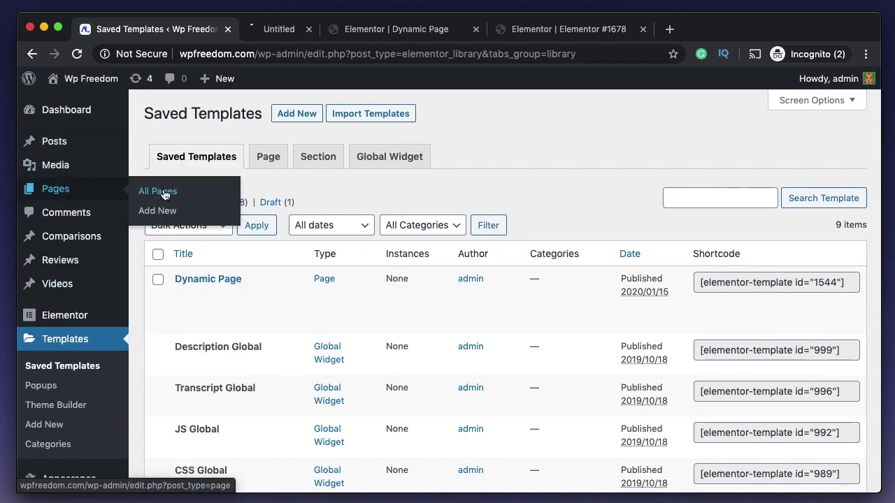
left_click(304, 30)
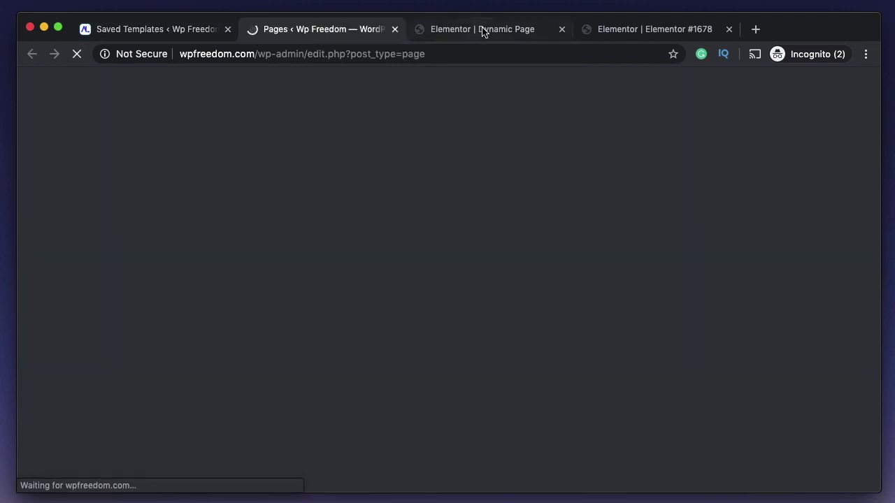
left_click(482, 29)
key("super+e")
type("add")
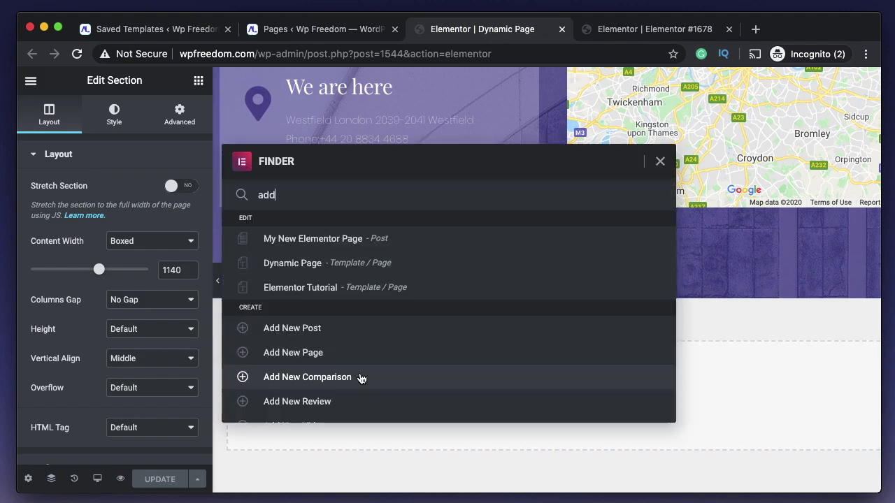
right_click(358, 331)
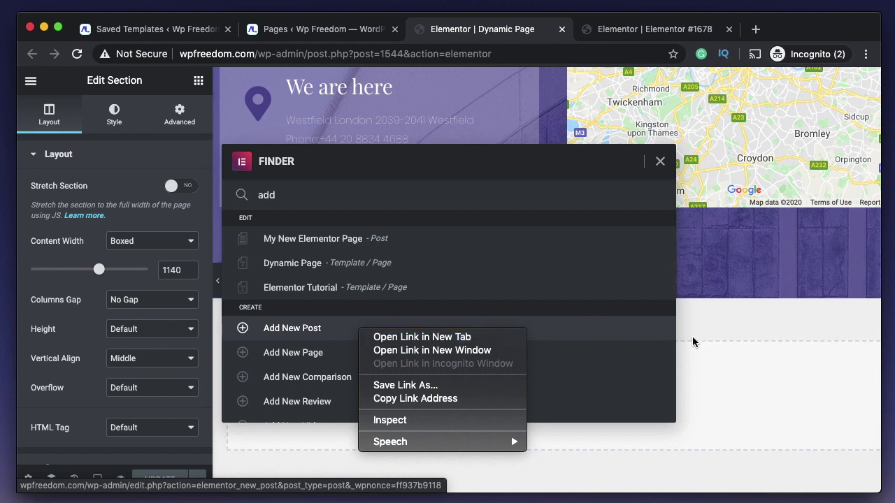
left_click(734, 360)
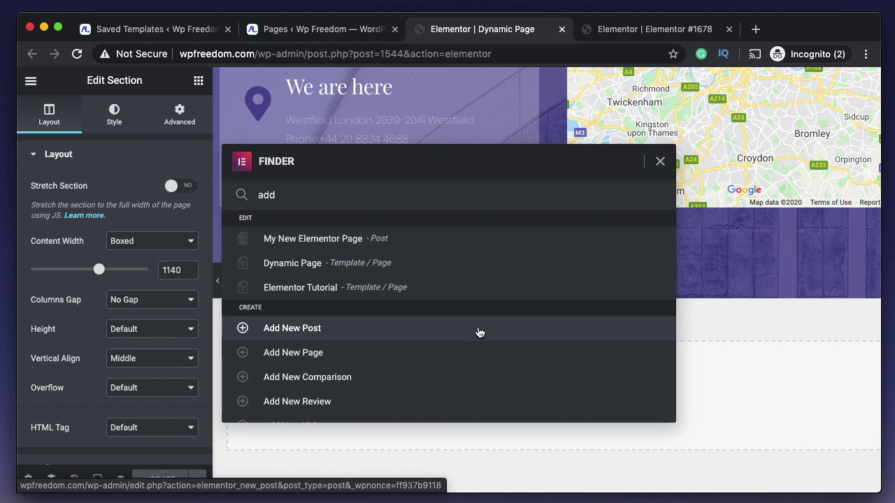
left_click(661, 162)
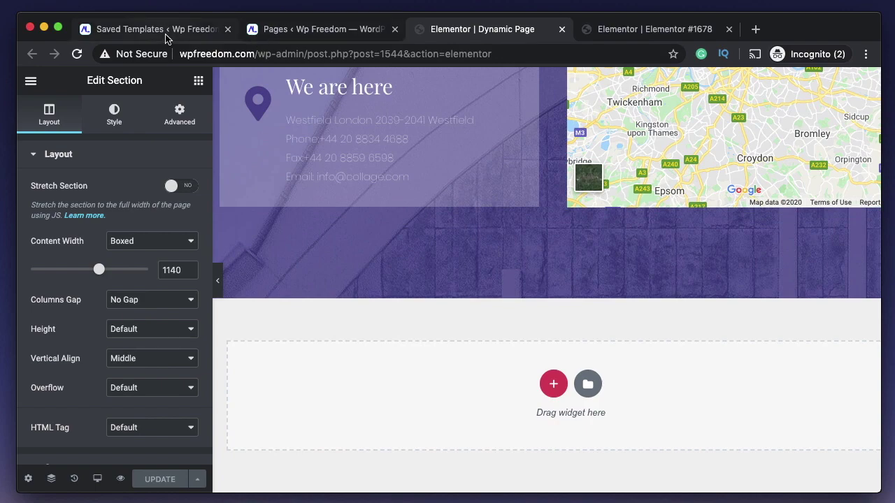
- Sort the pages list by date, newest first, and look at the quick edit settings of "Elementor duplicated page"
left_click(292, 29)
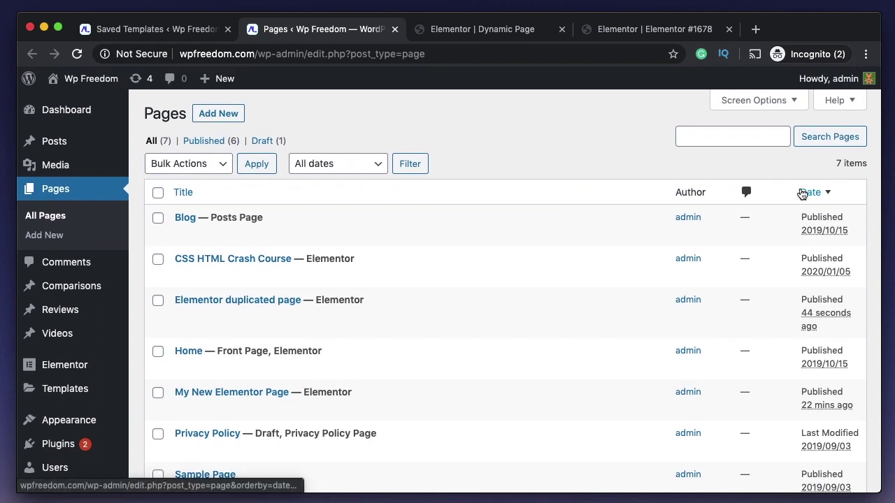
left_click(802, 193)
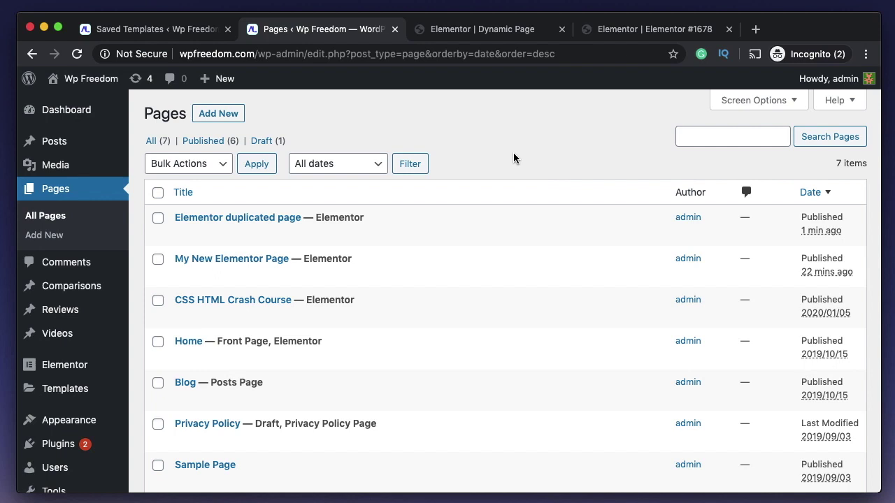
mouse_move(386, 234)
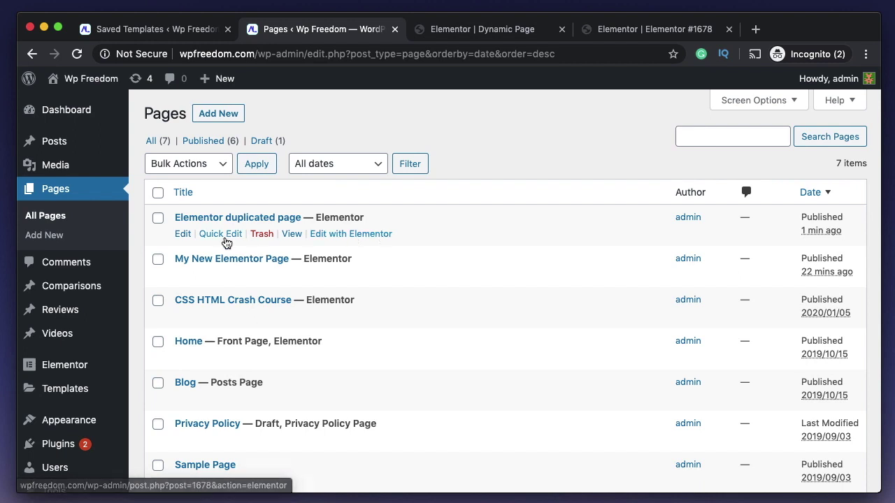
left_click(225, 234)
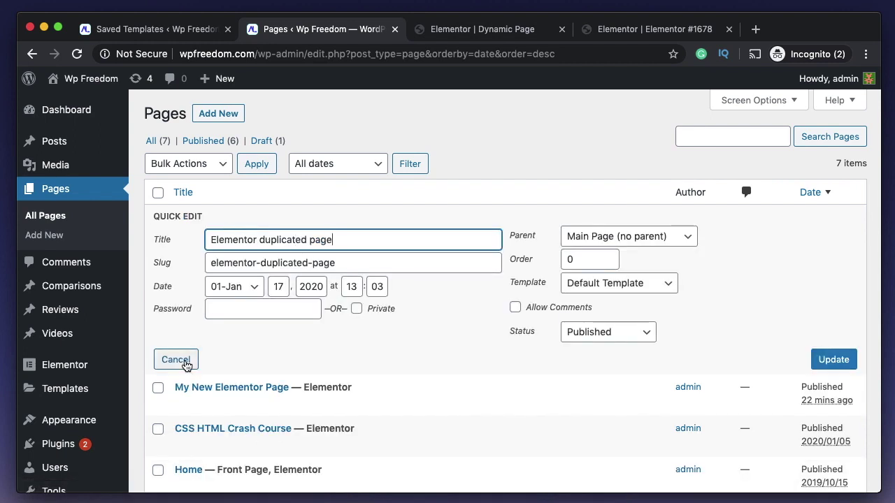
left_click(175, 362)
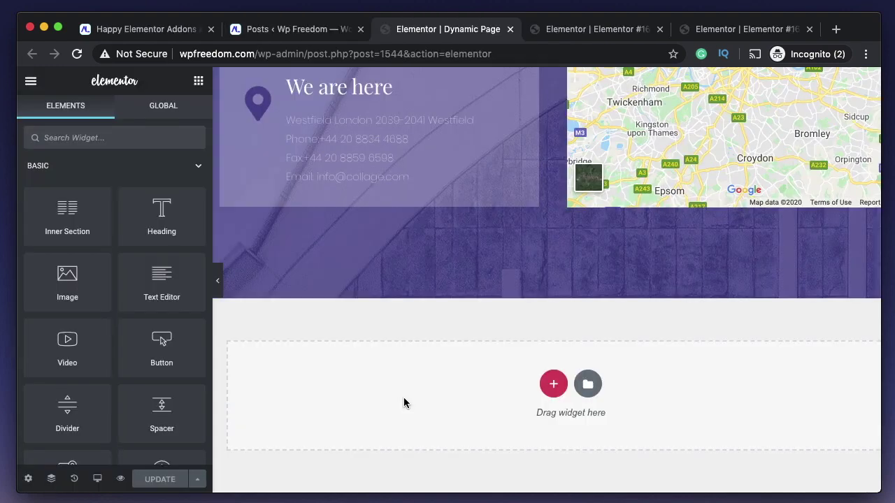
- Review the Dynamic Page template, the duplicated page and the posts list with its row actions and the other content types
right_click(404, 404)
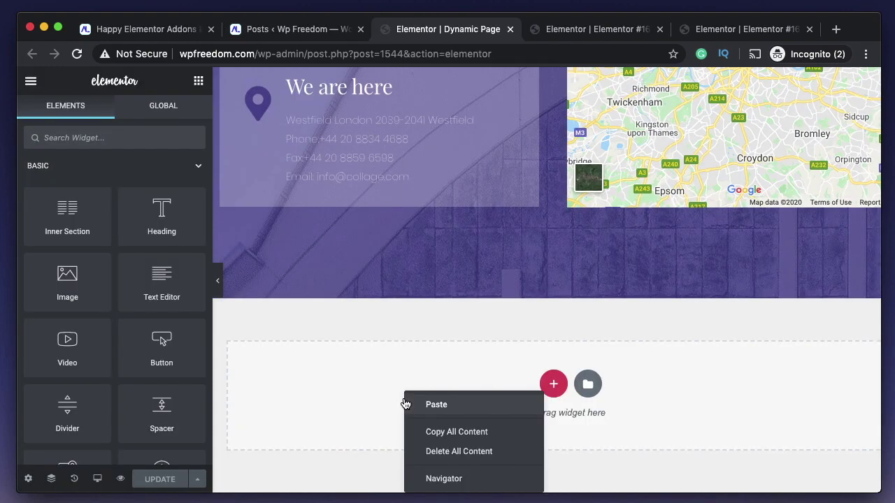
left_click(371, 416)
left_click(293, 31)
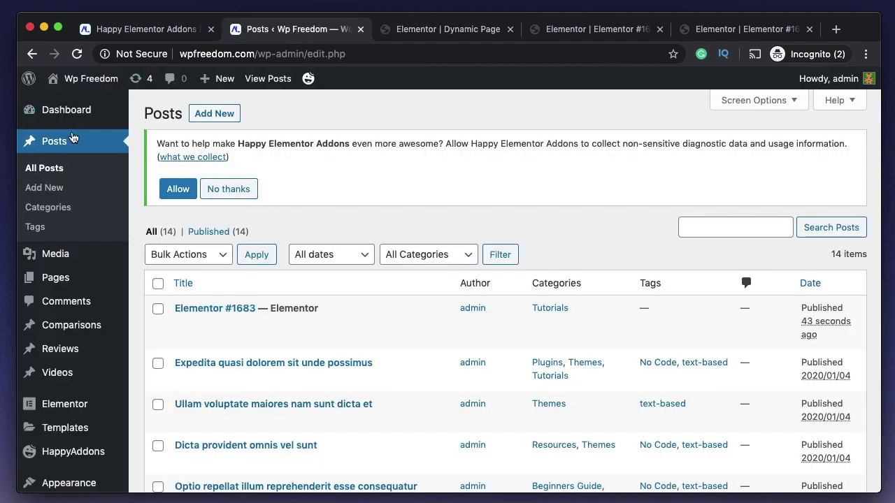
left_click(428, 31)
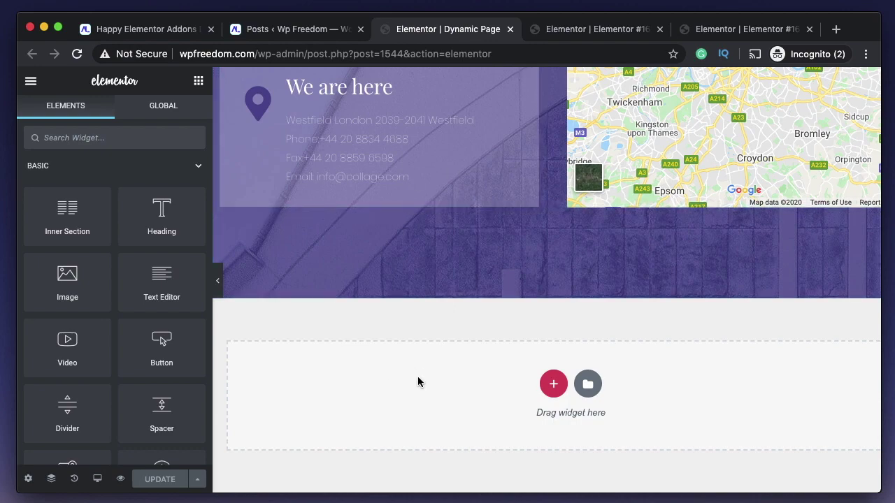
left_click(744, 29)
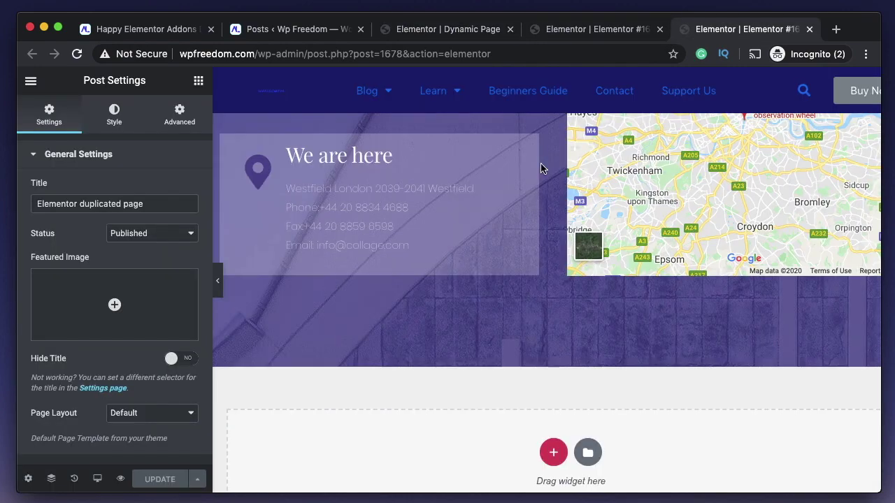
left_click(251, 30)
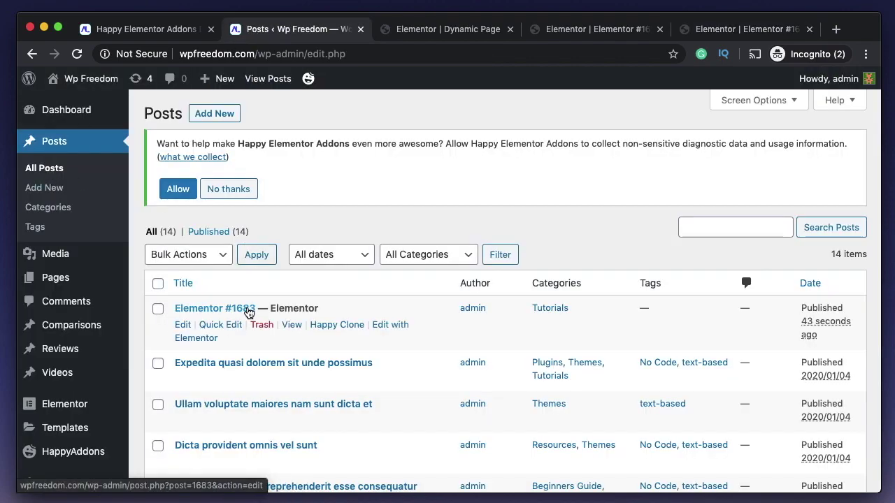
scroll(70, 244, "down", 3)
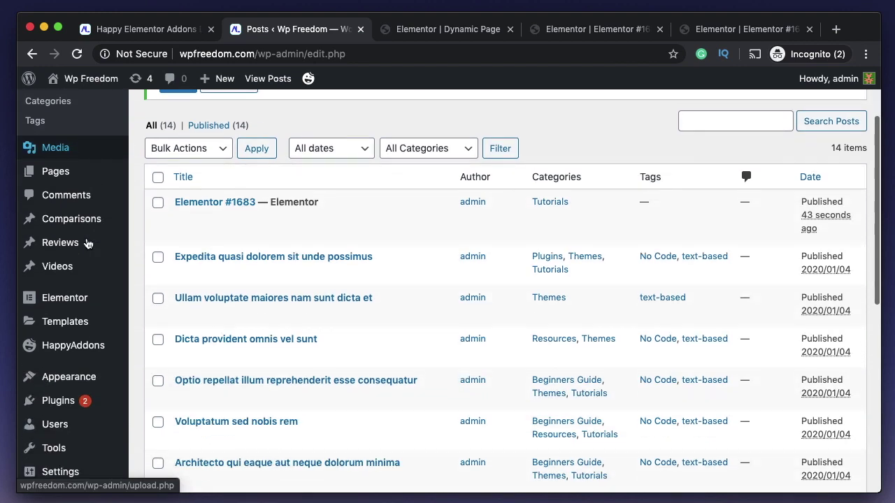
mouse_move(87, 243)
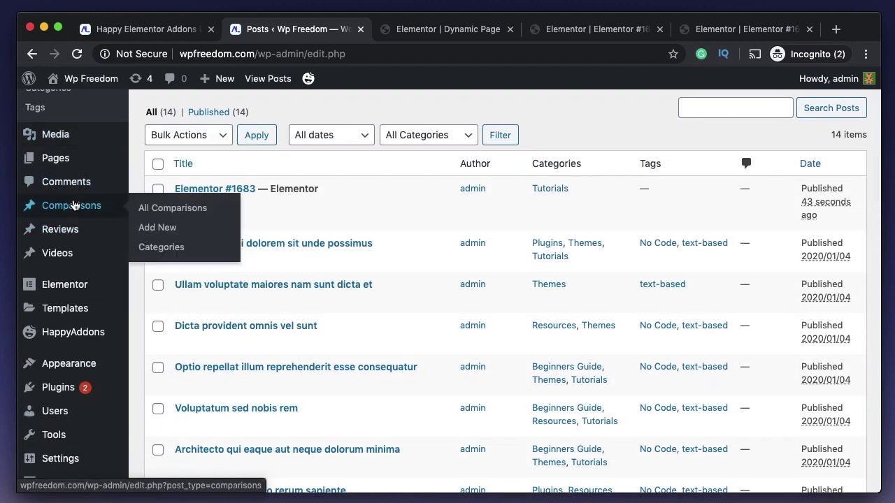
- Check the Happy Elementor Addons entry in the installed plugins list and return to the posts list
mouse_move(66, 240)
mouse_move(64, 264)
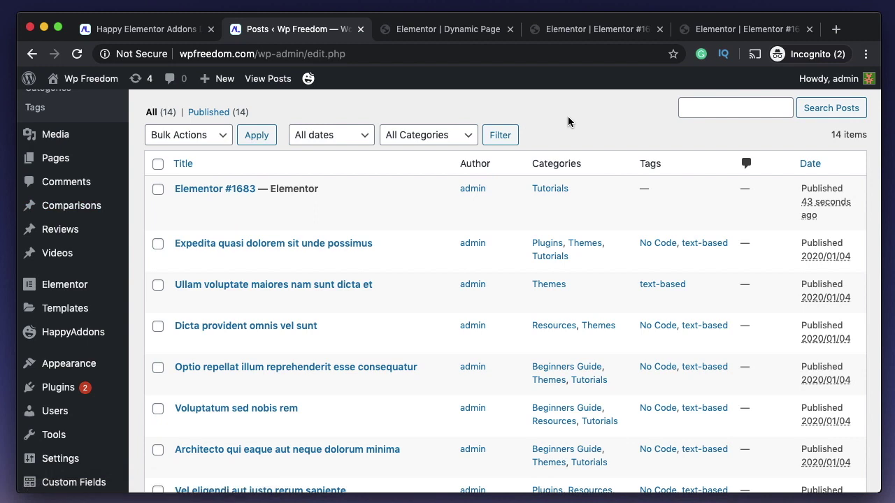
left_click(130, 29)
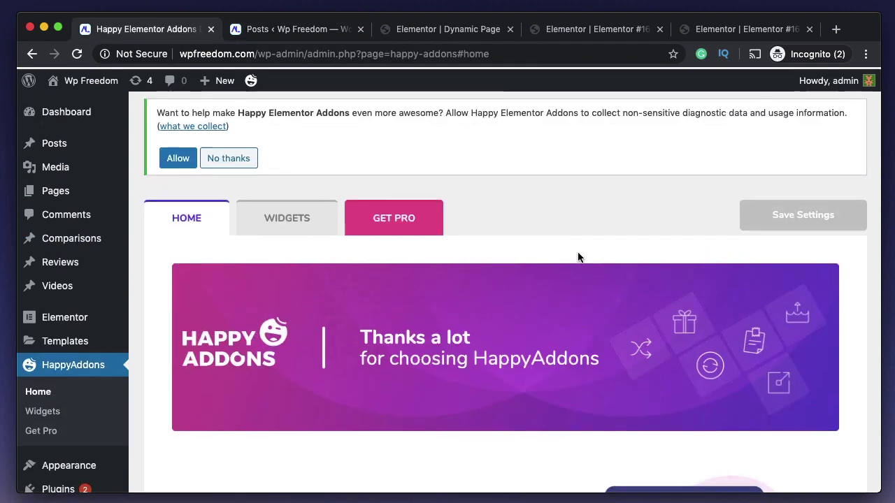
scroll(136, 266, "down", 3)
left_click(146, 283)
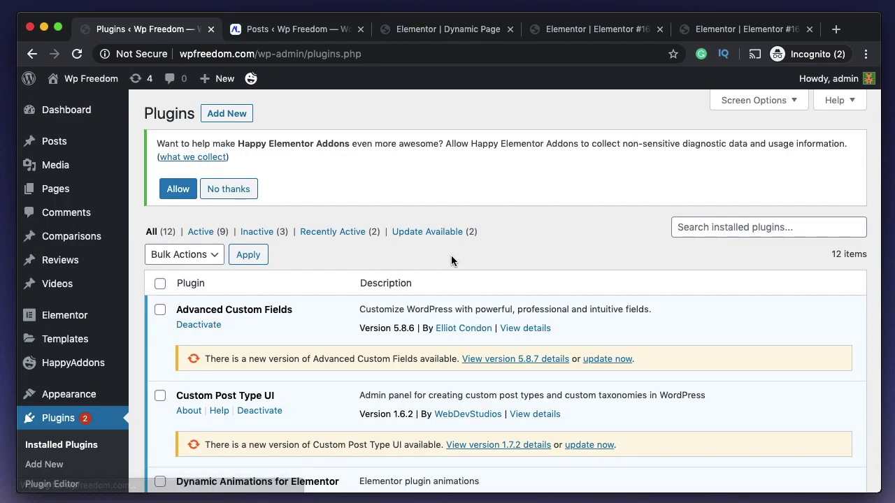
scroll(402, 323, "down", 10)
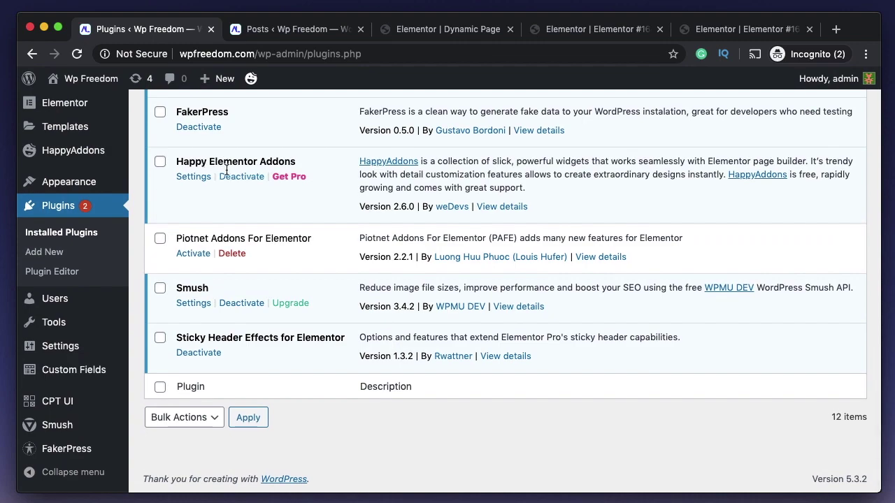
scroll(235, 334, "up", 10)
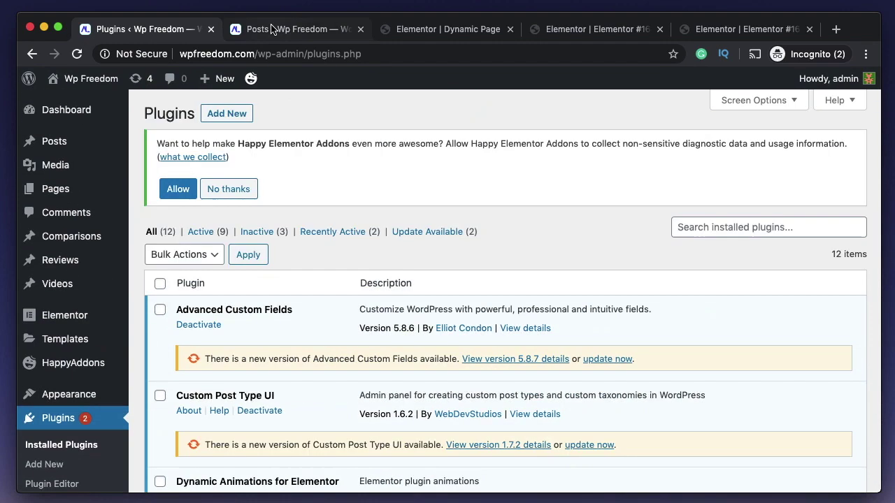
left_click(278, 30)
scroll(588, 153, "up", 4)
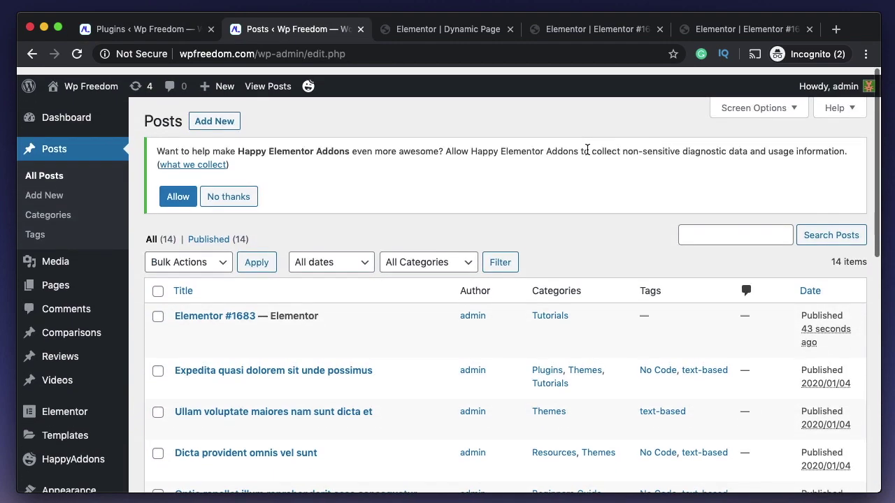
- Clone the Dynamic Page template from the Finder in its Elementor editor, using the Clone / Duplicate This entry
left_click(435, 31)
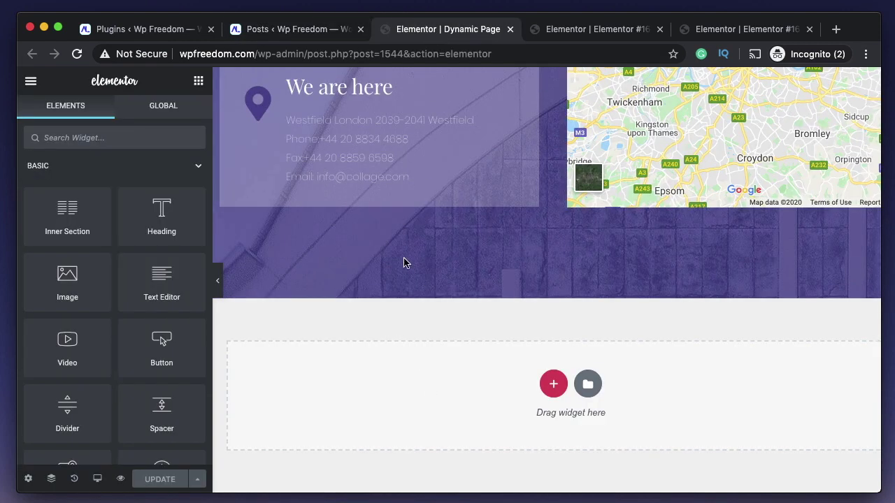
right_click(377, 329)
scroll(407, 337, "up", 1)
key("super+e")
type("add")
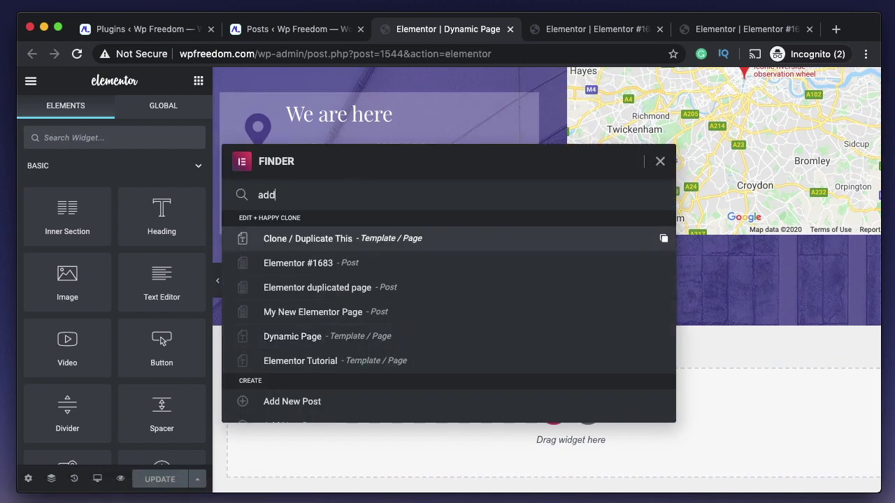
key("BackSpace")
key("BackSpace")
key("BackSpace")
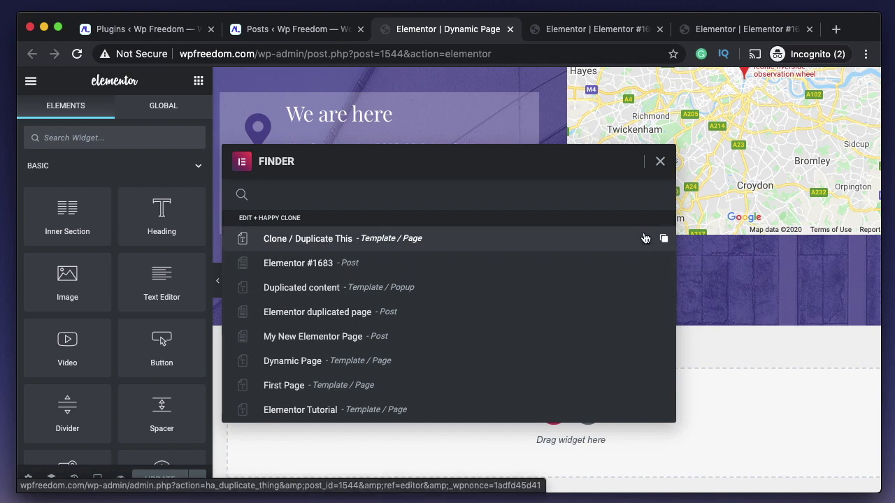
left_click(664, 241)
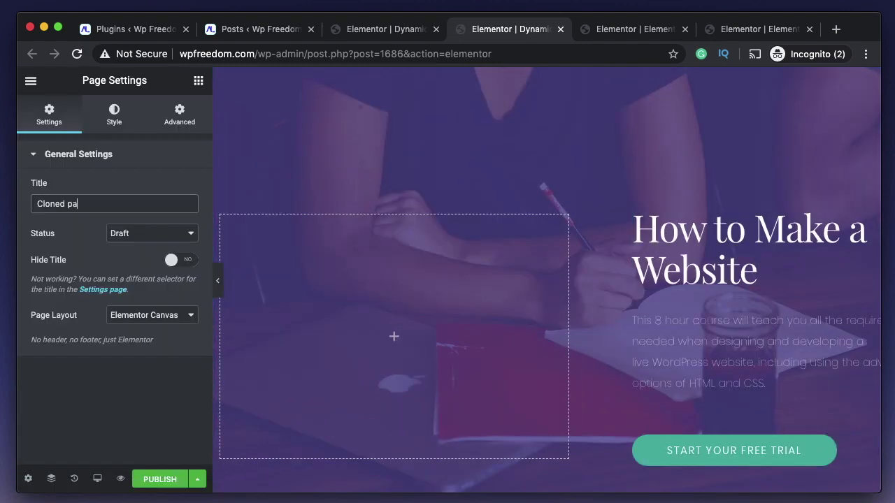
- Title the cloned template "Cloned page" and set its status to Published
type("ge")
left_click(154, 233)
left_click(164, 267)
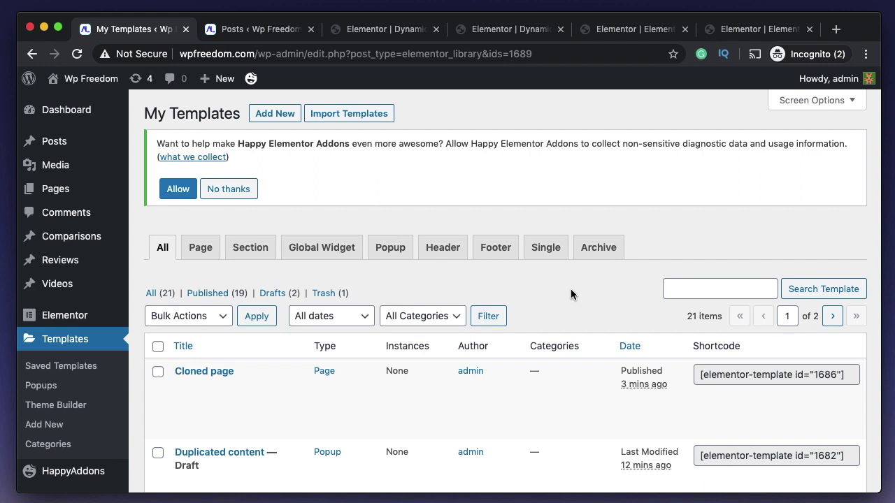
- Look through the My Templates list, comparing the row actions and types of "Cloned page" and the other templates
scroll(571, 294, "down", 2)
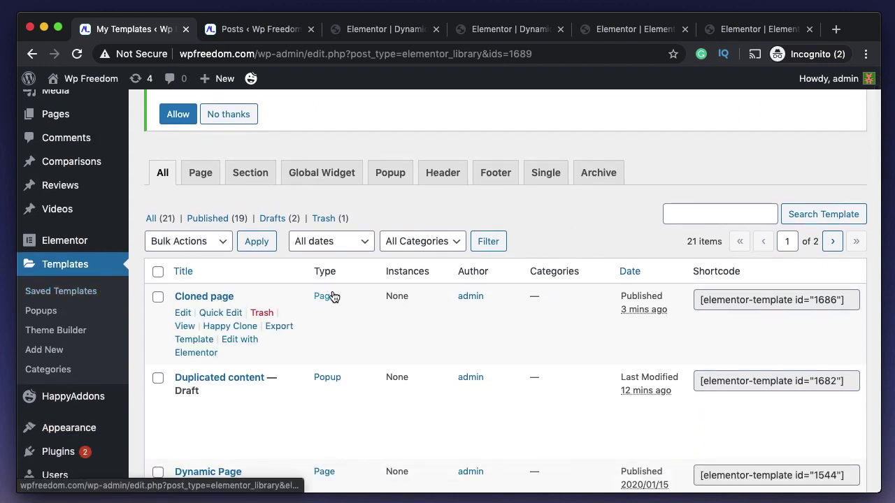
scroll(366, 354, "down", 6)
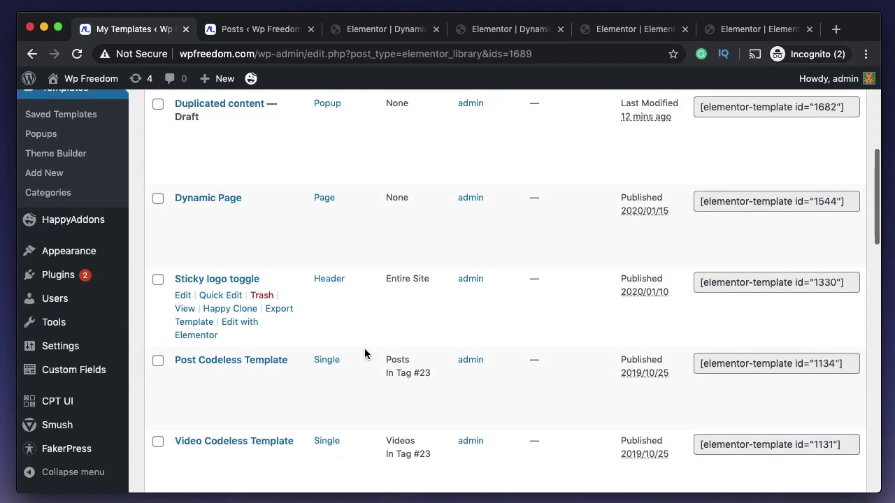
scroll(375, 333, "up", 6)
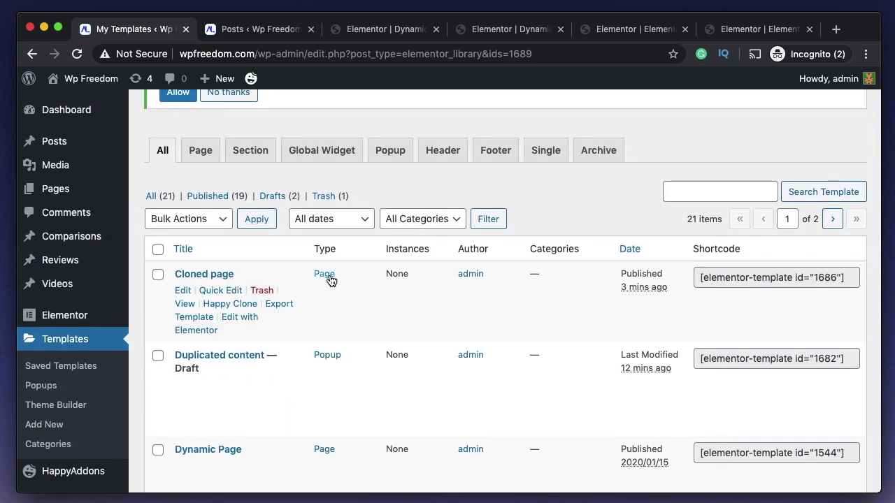
scroll(386, 305, "down", 2)
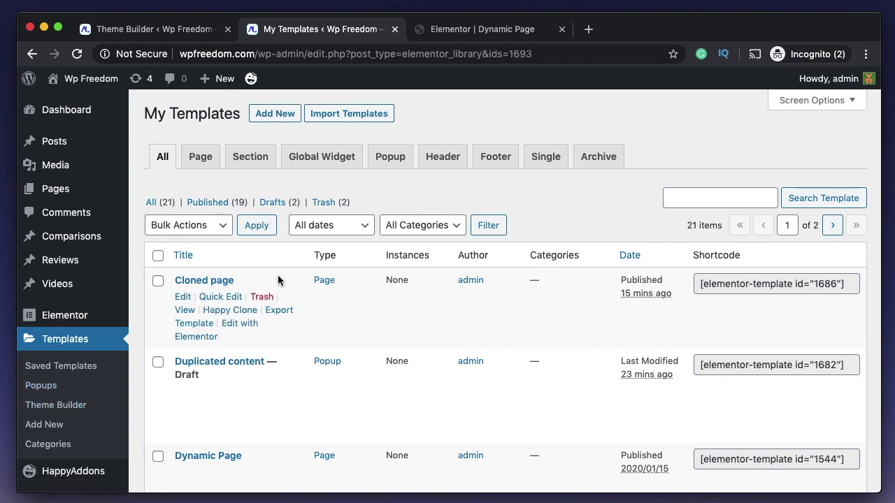
- Review the Finder's clone entries in the Dynamic Page editor and the row actions in the My Templates list
left_click(473, 30)
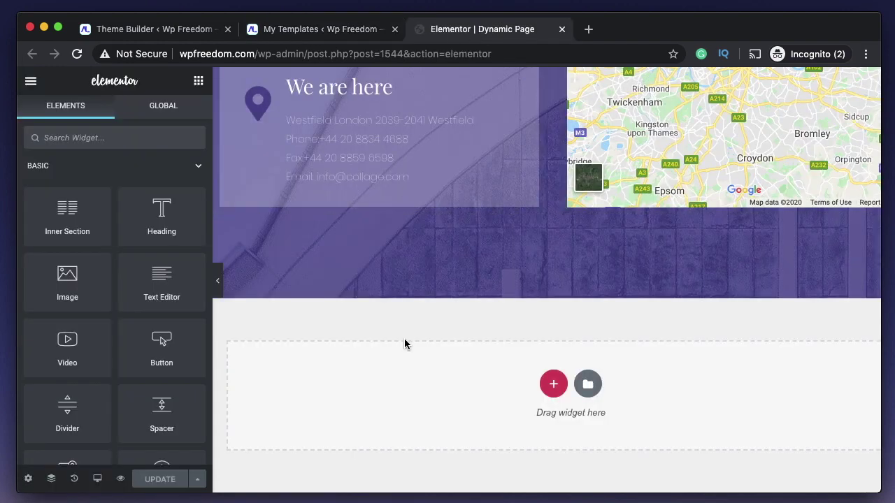
key("super+e")
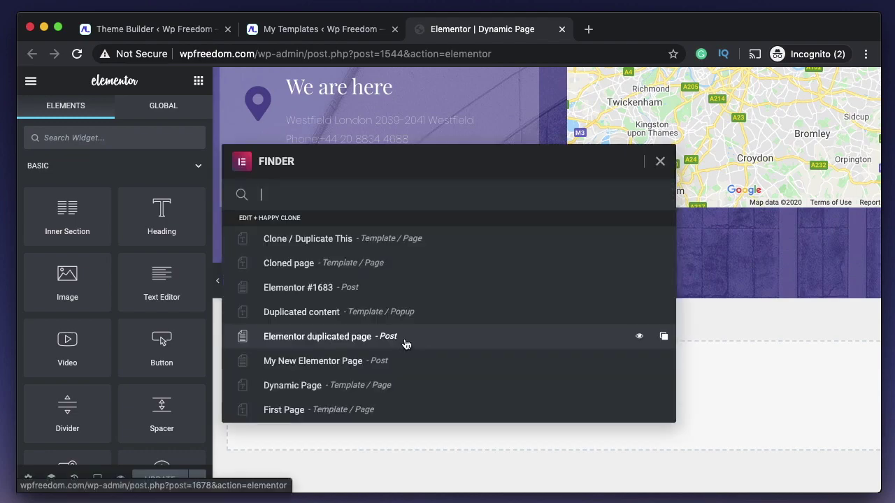
left_click(661, 162)
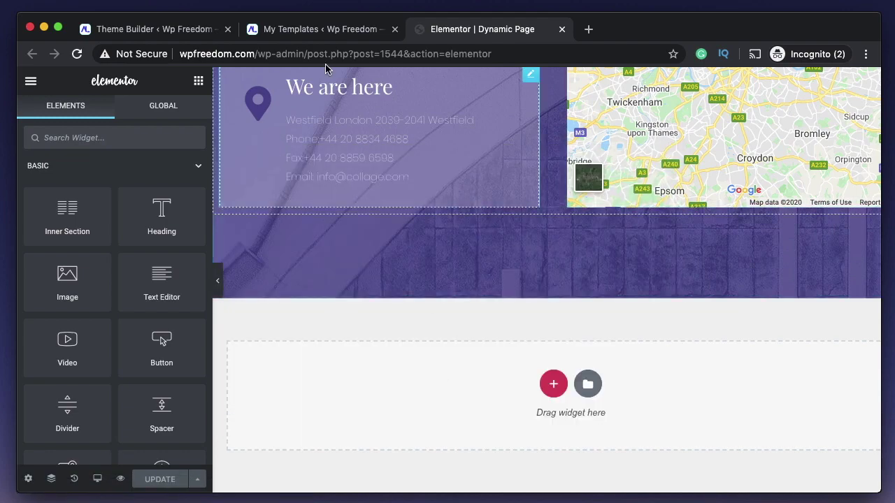
left_click(308, 29)
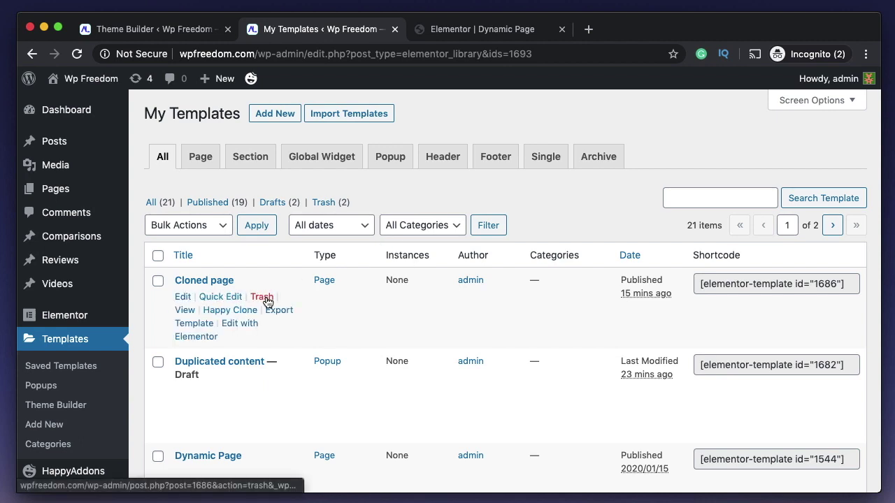
left_click(500, 28)
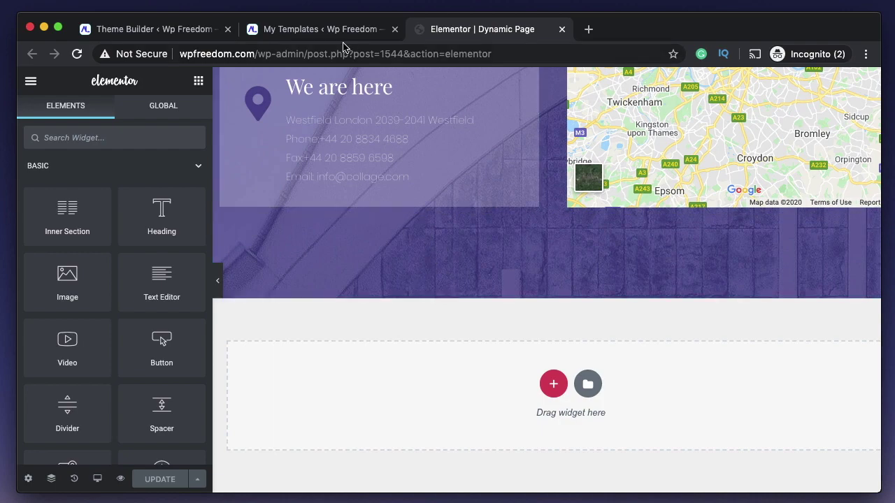
left_click(308, 28)
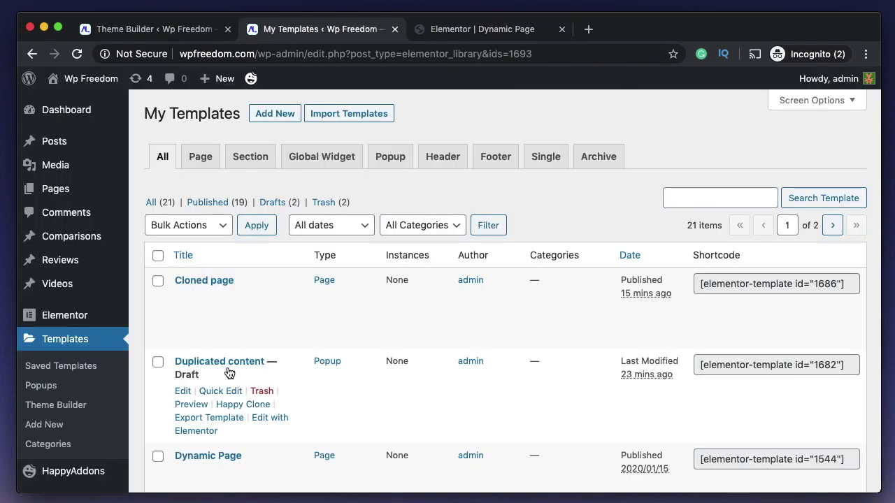
- Clone the "Sticky logo toggle" header from the Theme Builder templates list with Happy Clone
left_click(81, 367)
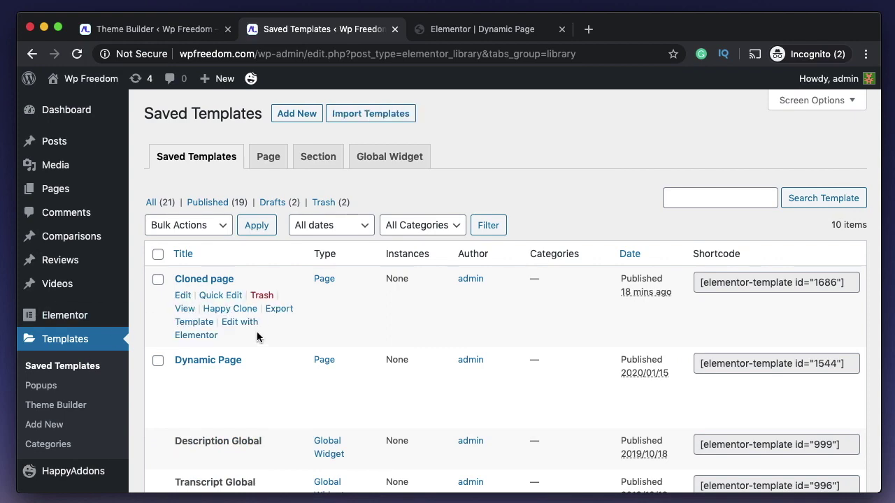
left_click(67, 405)
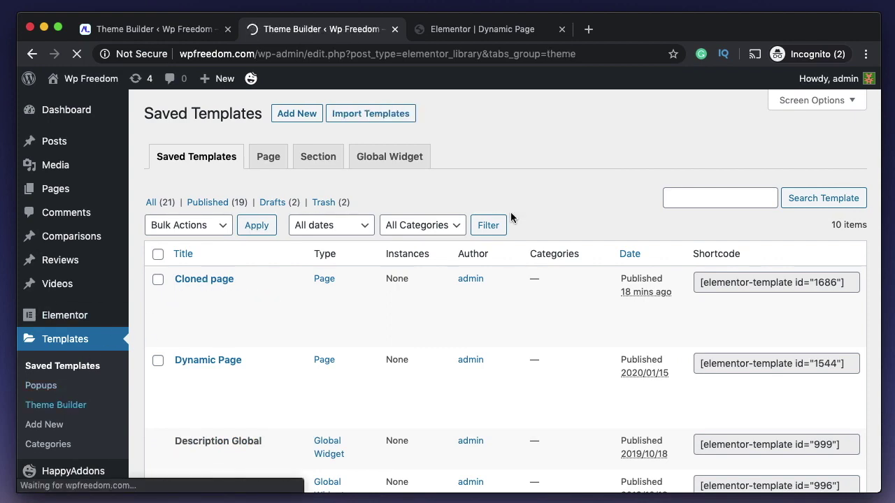
scroll(578, 216, "down", 2)
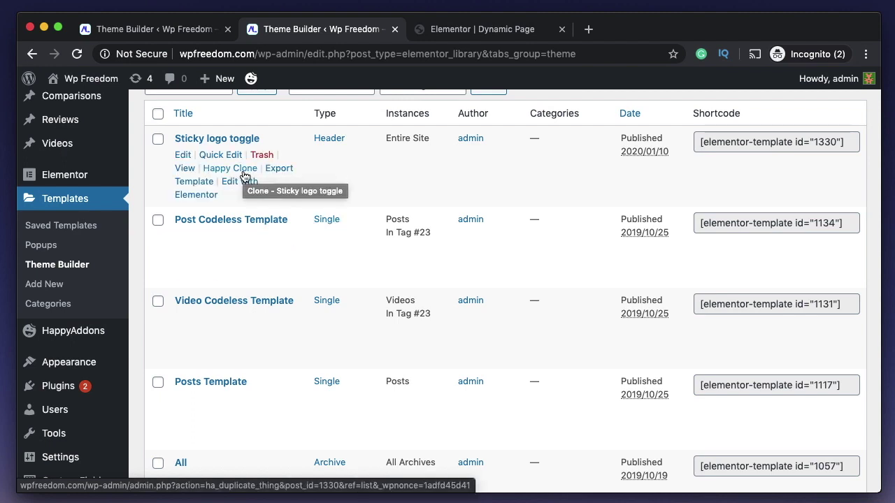
left_click(243, 169)
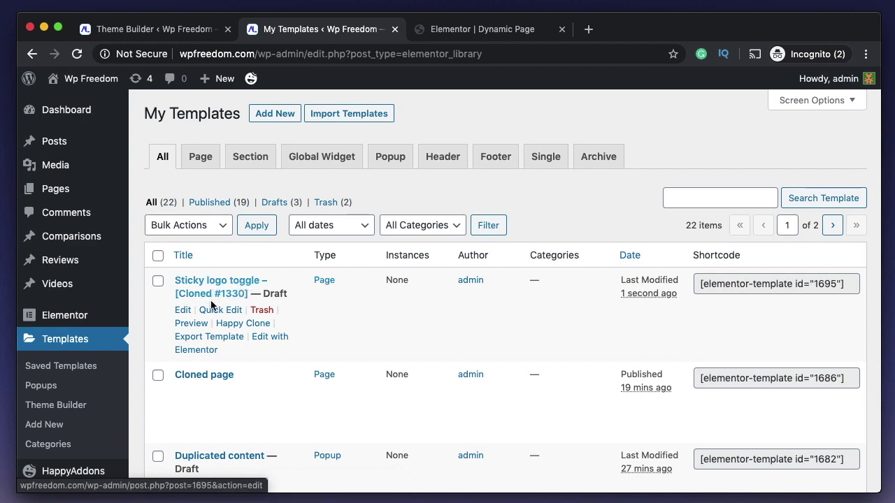
- Copy all content of the Dynamic Page template in its Elementor editor
left_click(459, 30)
right_click(323, 345)
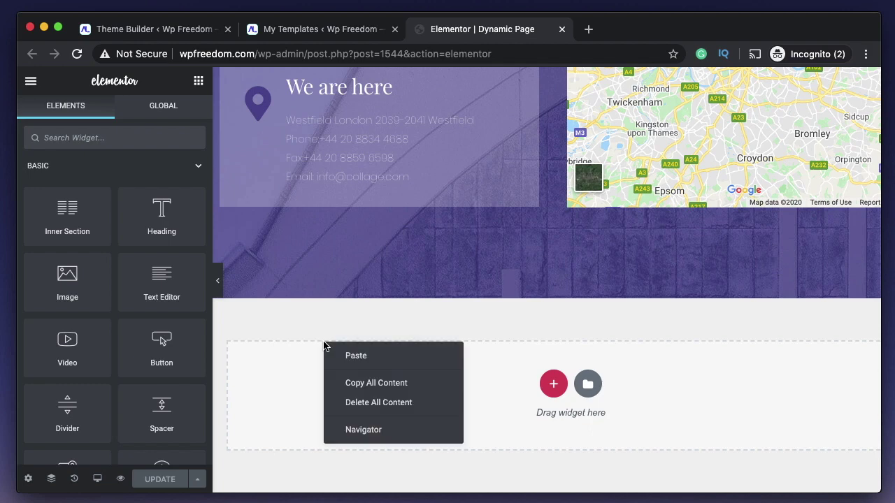
left_click(367, 383)
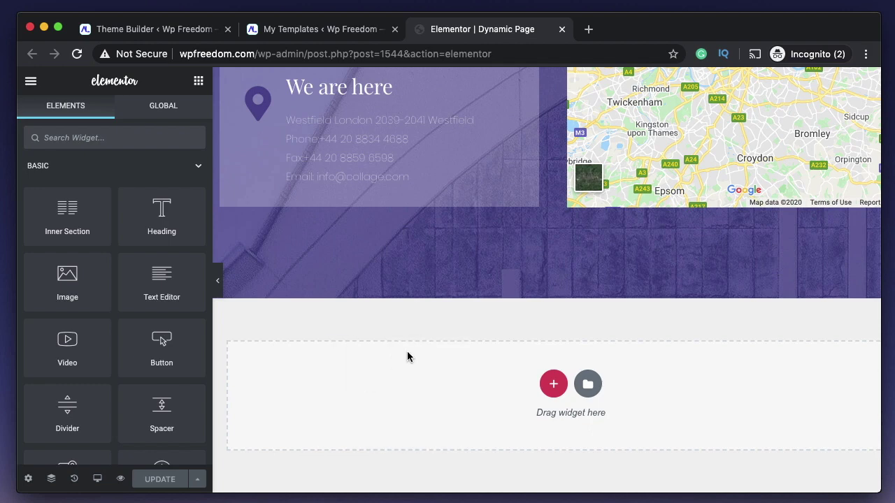
- Search the Finder for "add", look through the options for creating new content, and close it
key("ctrl+e")
type("add")
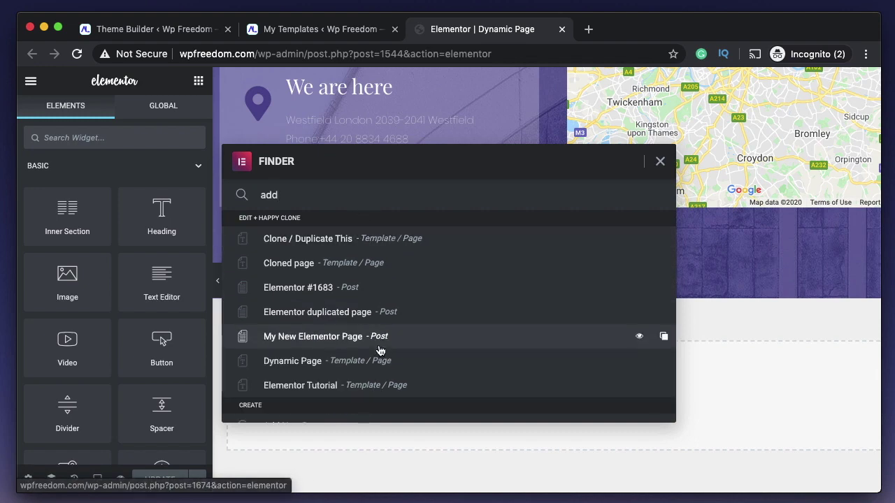
scroll(380, 350, "down", 3)
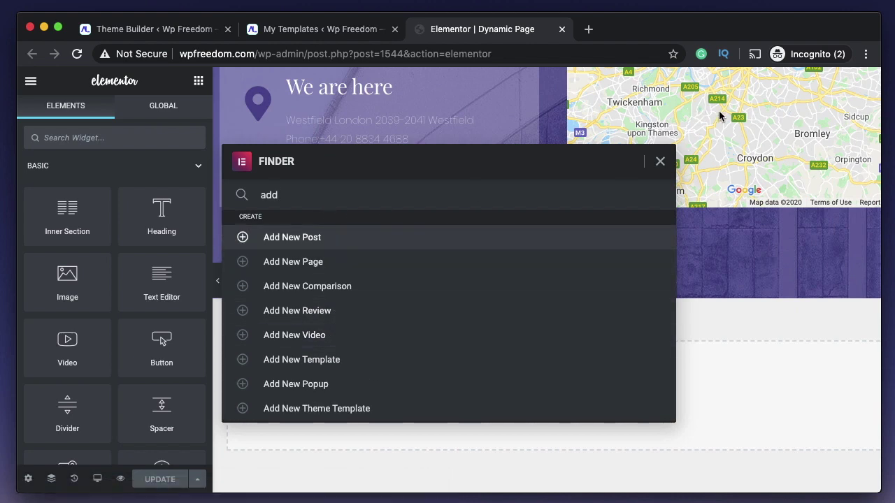
scroll(397, 382, "down", 2)
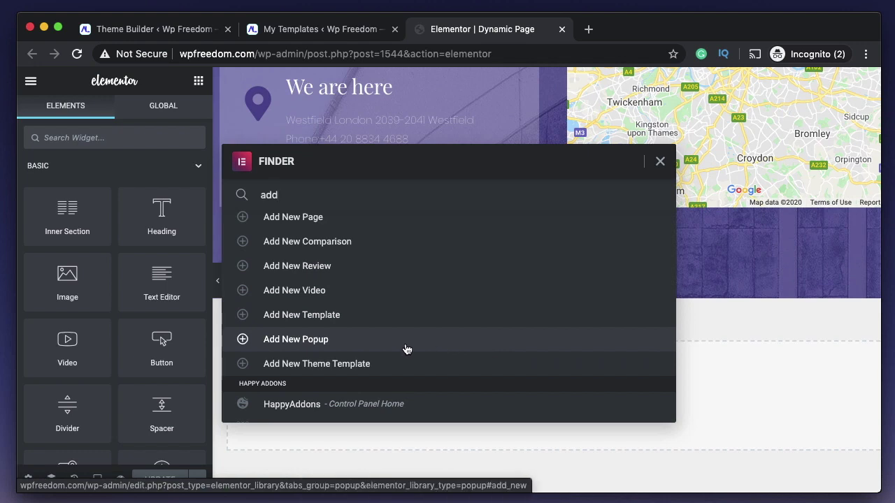
scroll(494, 277, "up", 3)
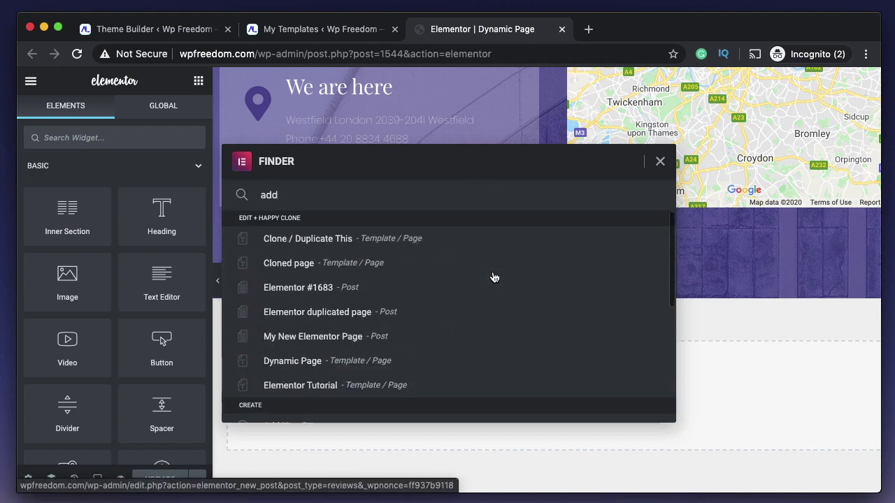
left_click(660, 162)
- Open the list of all posts from the My Templates screen and look at the row actions of "Elementor #1683"
left_click(318, 29)
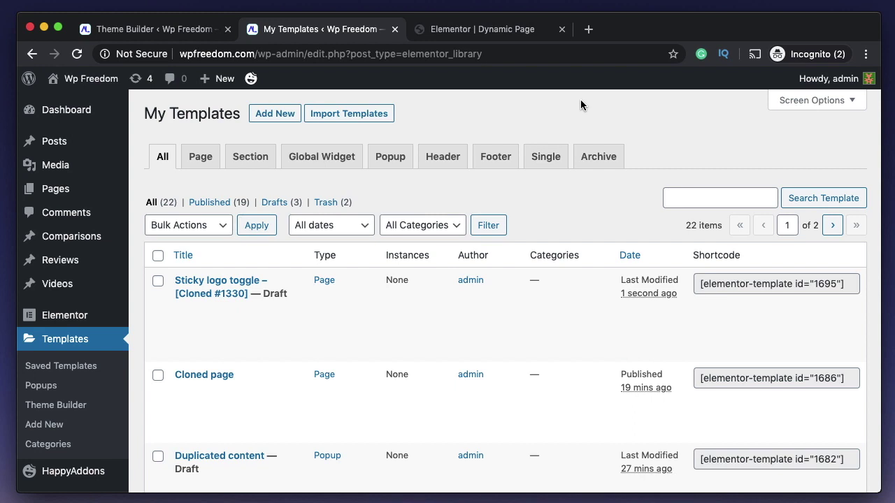
mouse_move(66, 142)
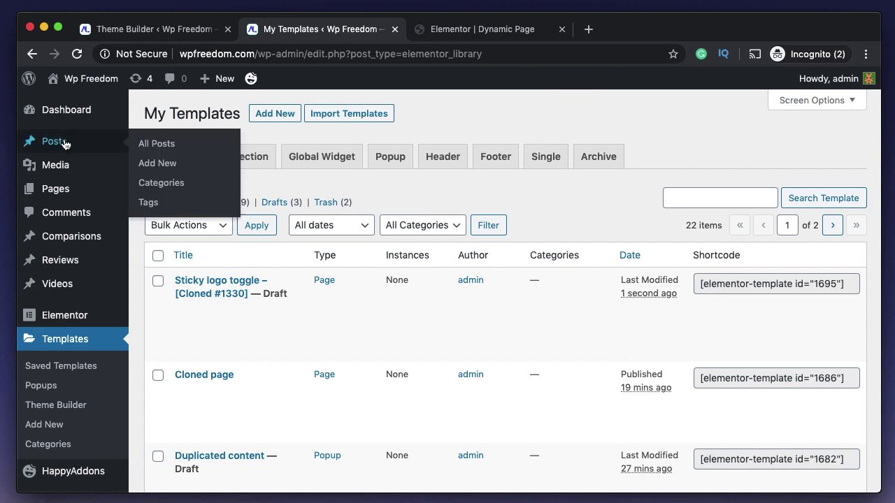
left_click(138, 145)
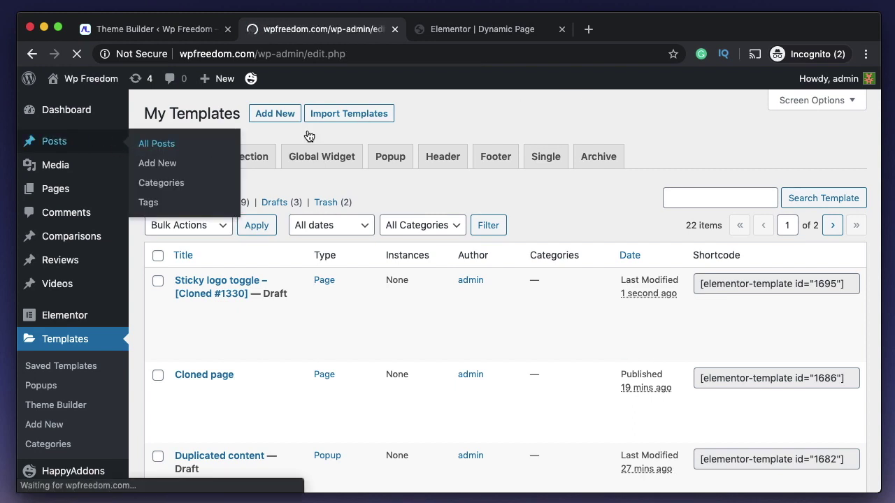
scroll(429, 124, "down", 3)
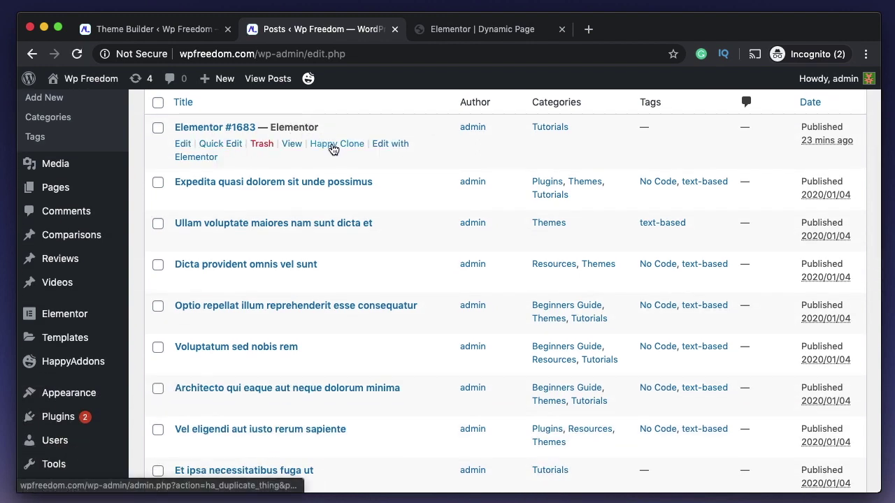
- Clone the post "Elementor #1683" with Happy Clone and look over the posts list
left_click(334, 148)
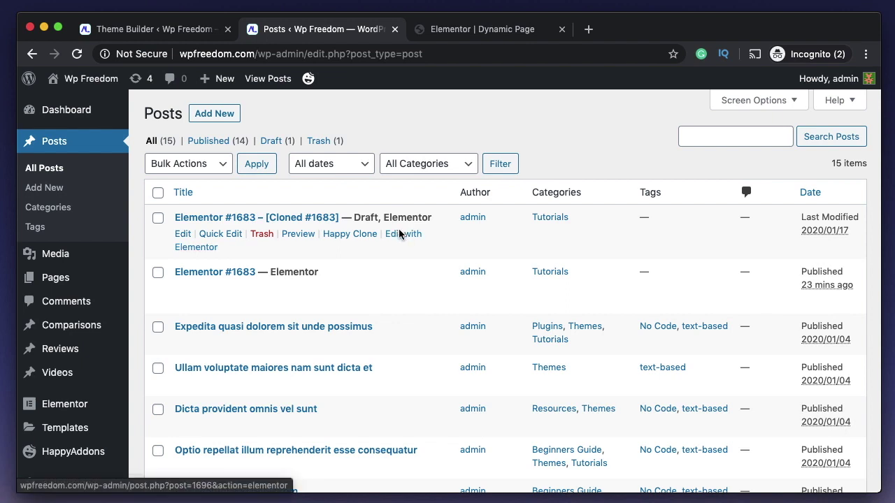
scroll(363, 277, "down", 2)
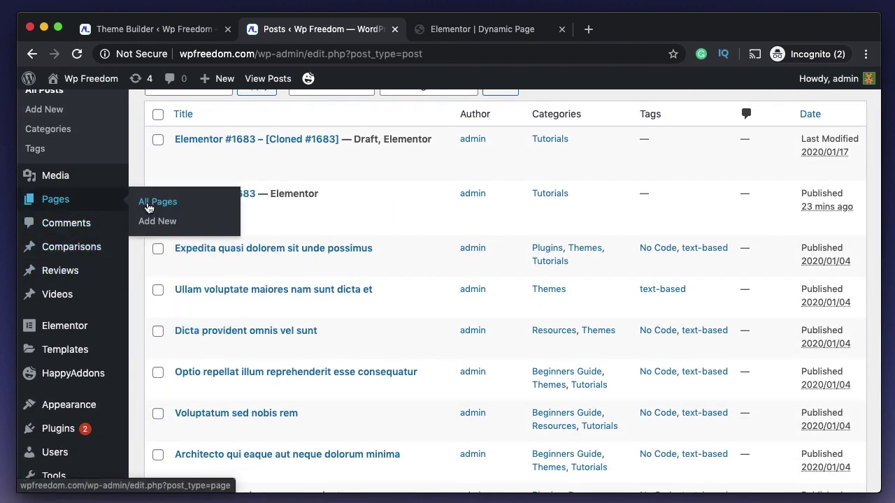
- Open the list of all pages and clone the "CSS HTML Crash Course" page with Happy Clone
left_click(147, 202)
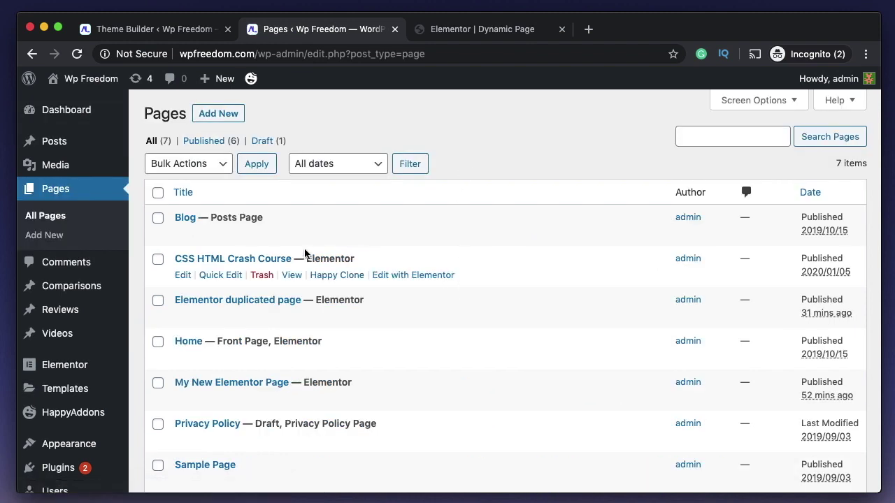
triple_click(232, 217)
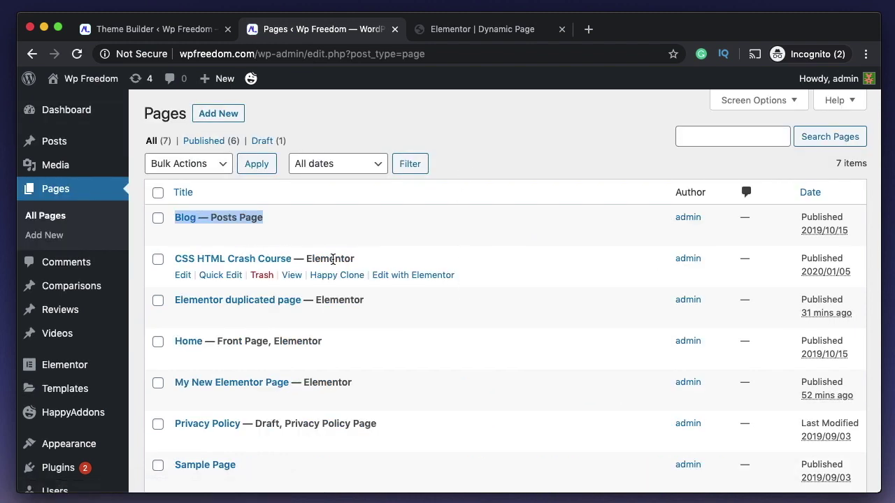
left_click(336, 277)
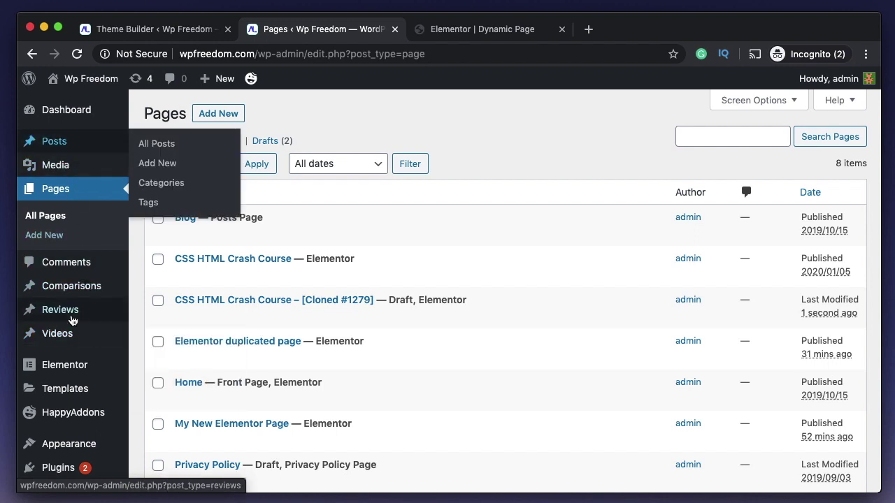
mouse_move(70, 343)
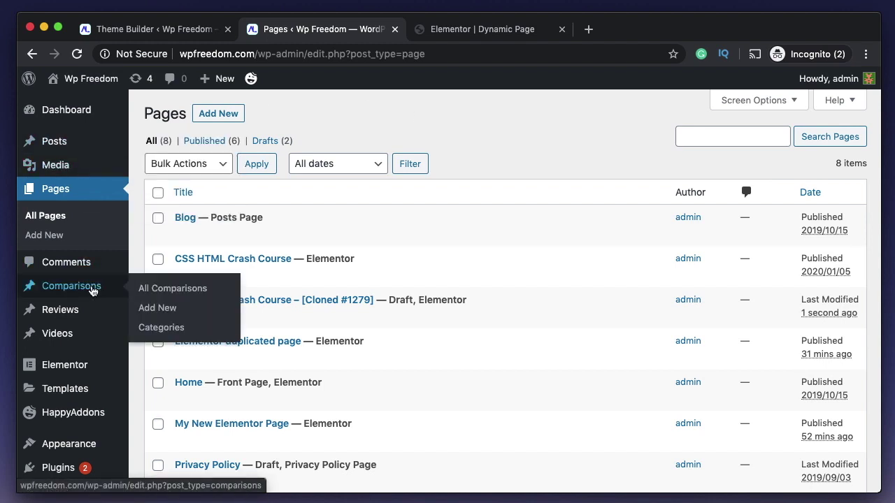
scroll(92, 291, "down", 3)
mouse_move(69, 305)
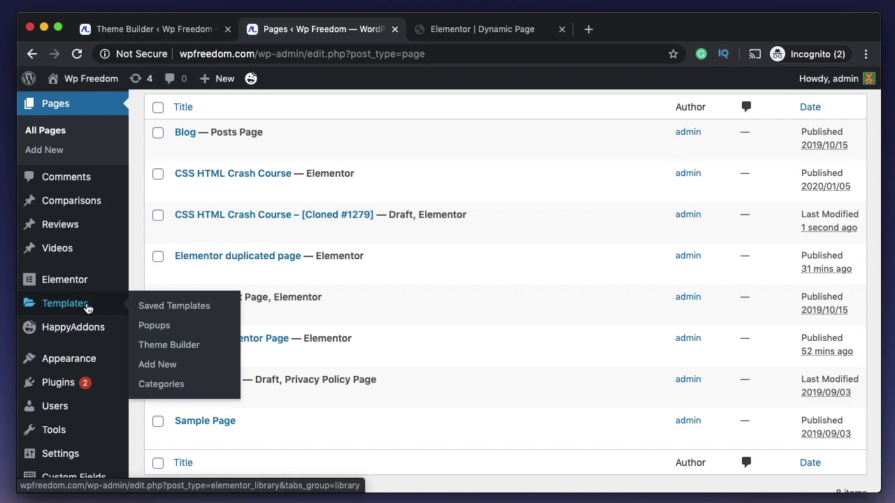
- Review the Finder's "add" options for creating new content in the Dynamic Page editor and close the Finder
key("ctrl+Tab")
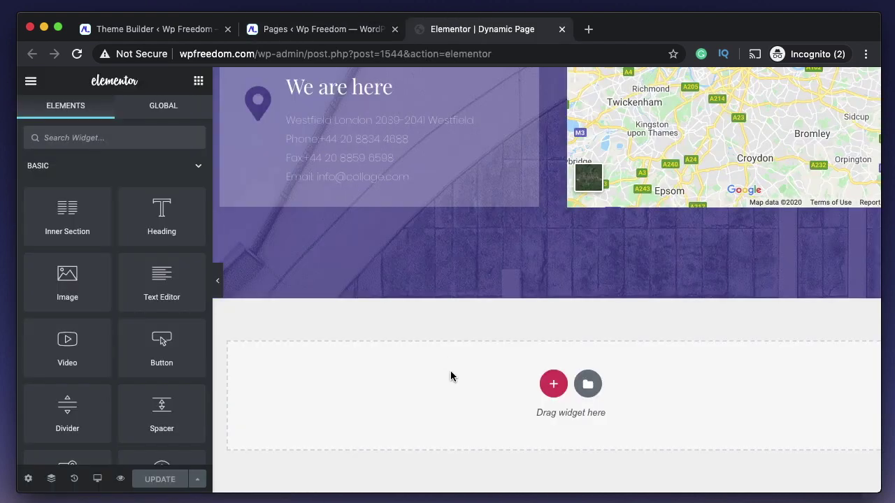
key("super+e")
scroll(376, 376, "down", 2)
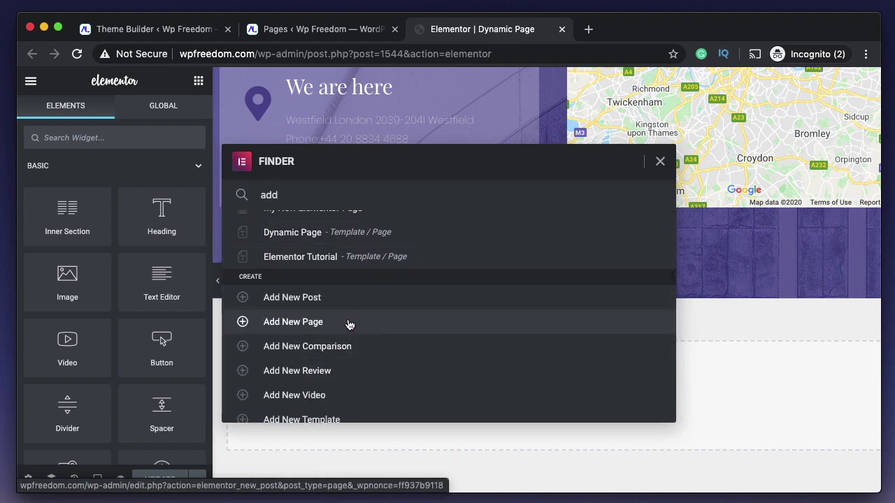
scroll(349, 321, "down", 2)
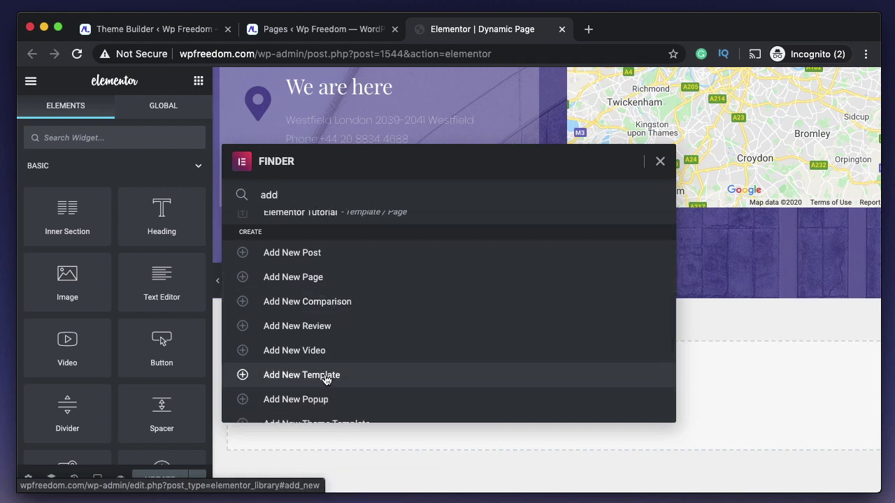
scroll(349, 377, "down", 2)
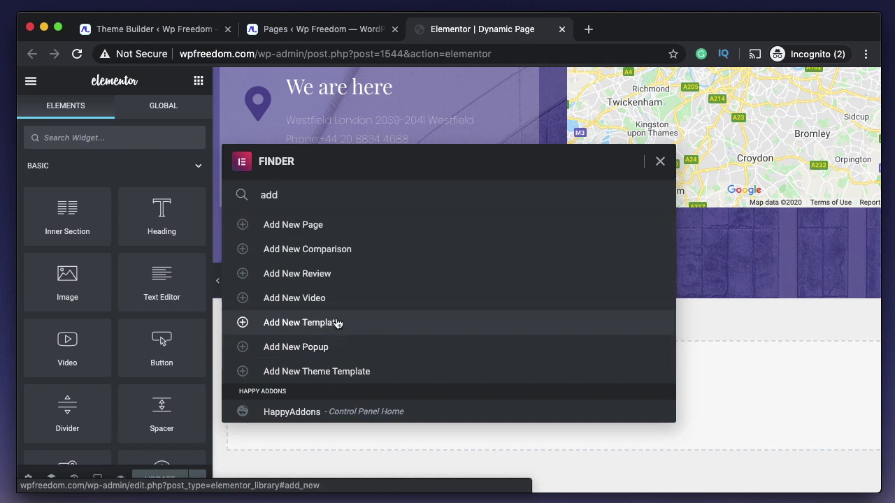
left_click(662, 162)
- Look at the "Review 1 vs Review 2" entry in the WordPress Comparisons list and return to the Dynamic Page editor
left_click(303, 30)
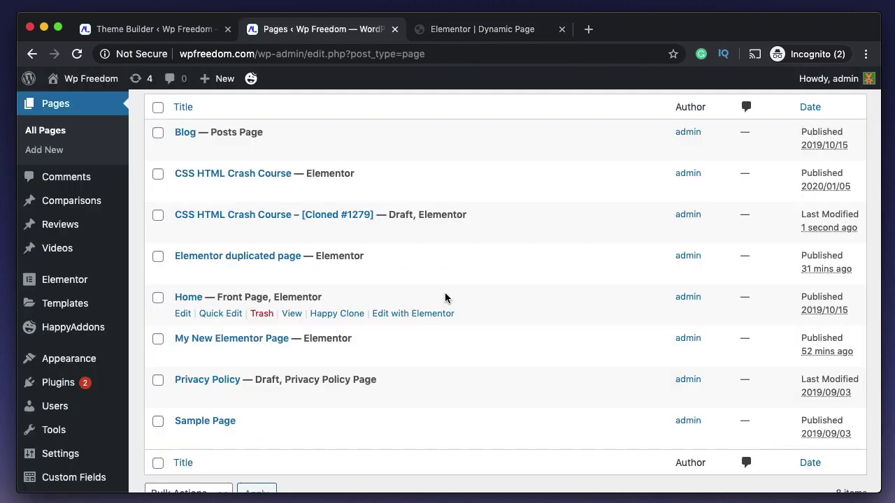
scroll(451, 279, "up", 3)
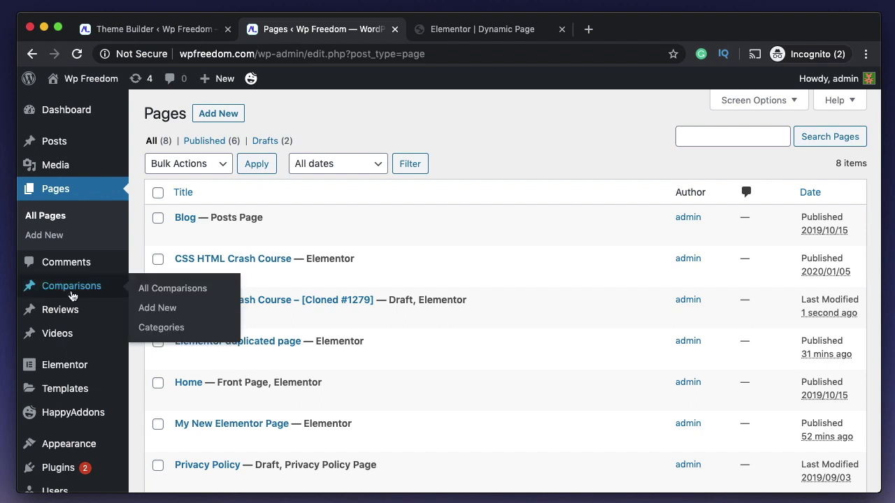
left_click(71, 291)
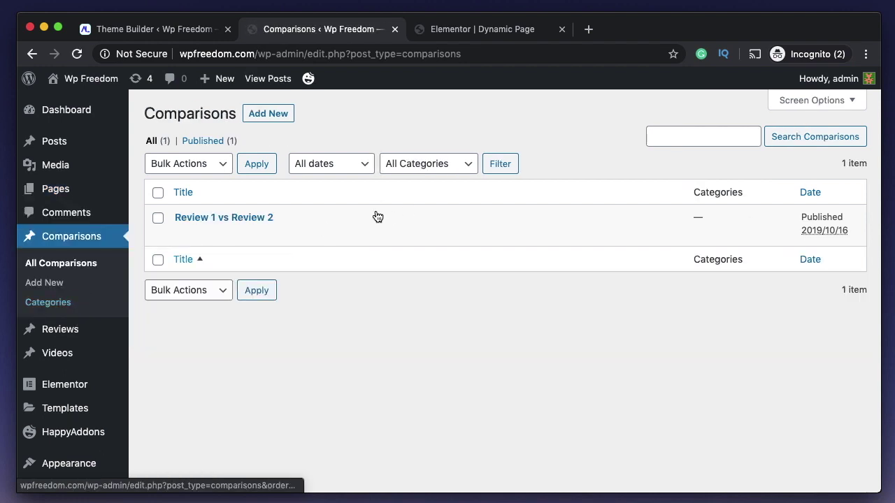
mouse_move(335, 236)
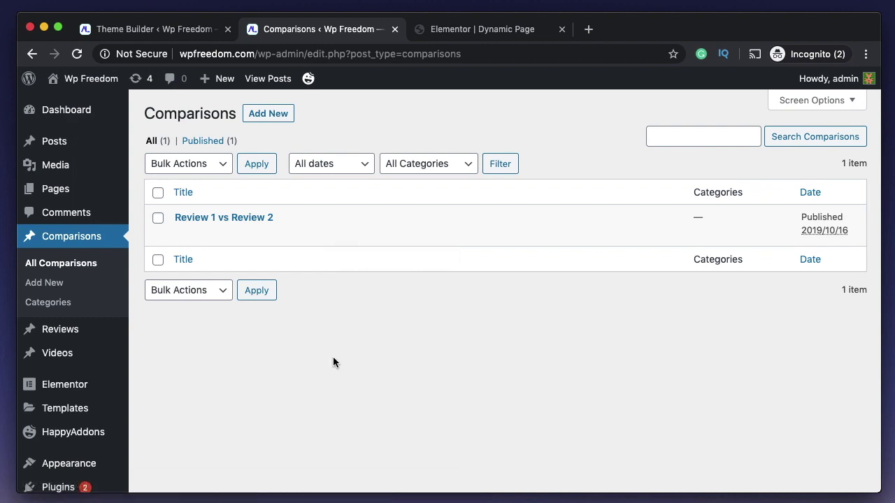
left_click(475, 29)
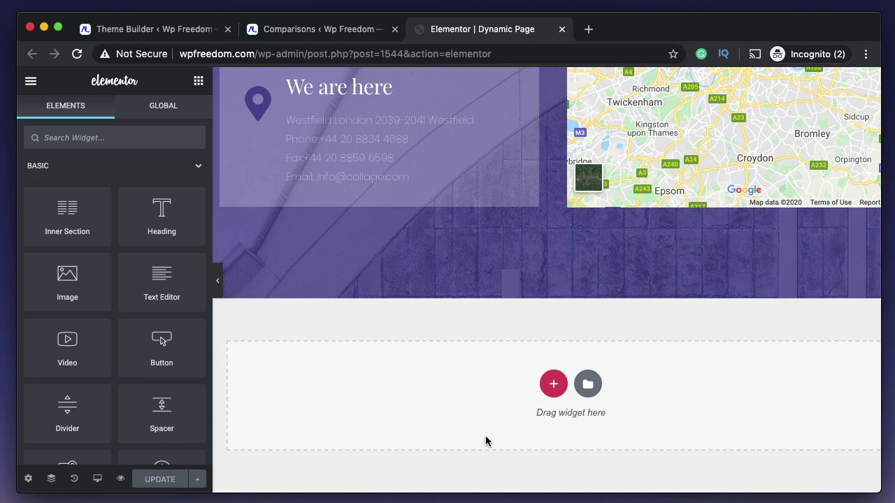